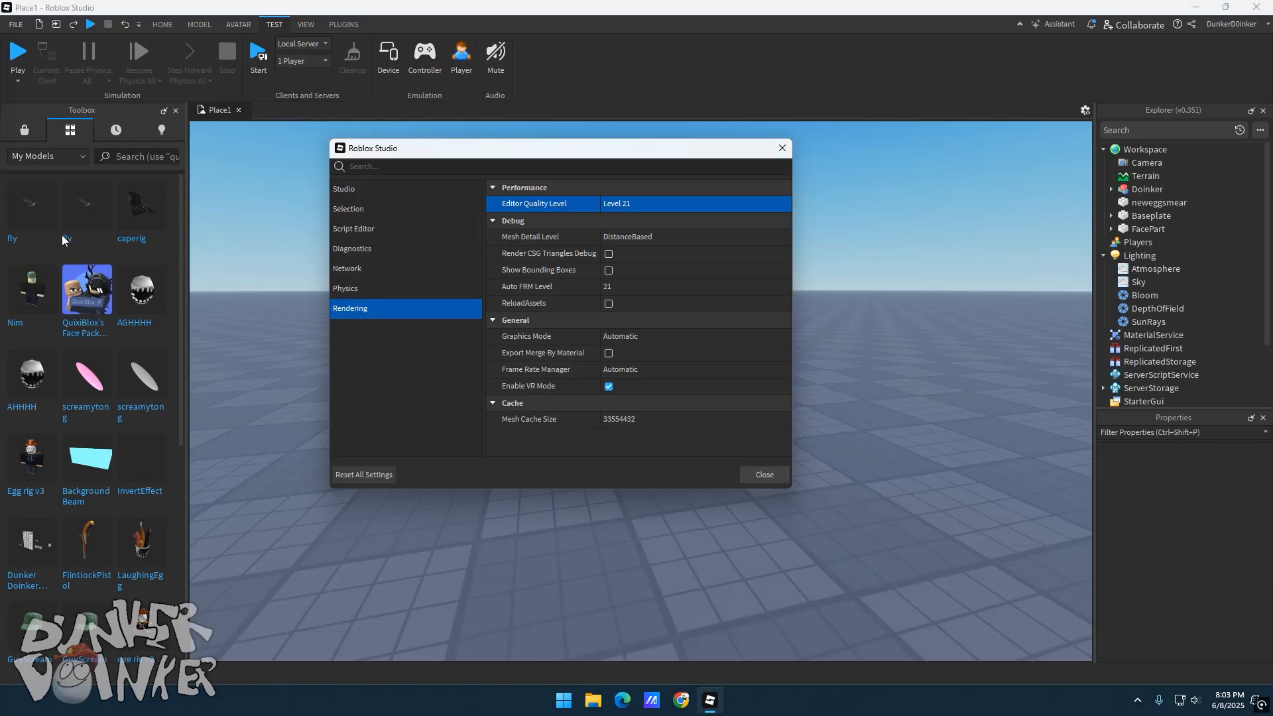
- Keep Editor Quality at Level 21 in Studio Settings > Rendering and close the settings
left_click(646, 204)
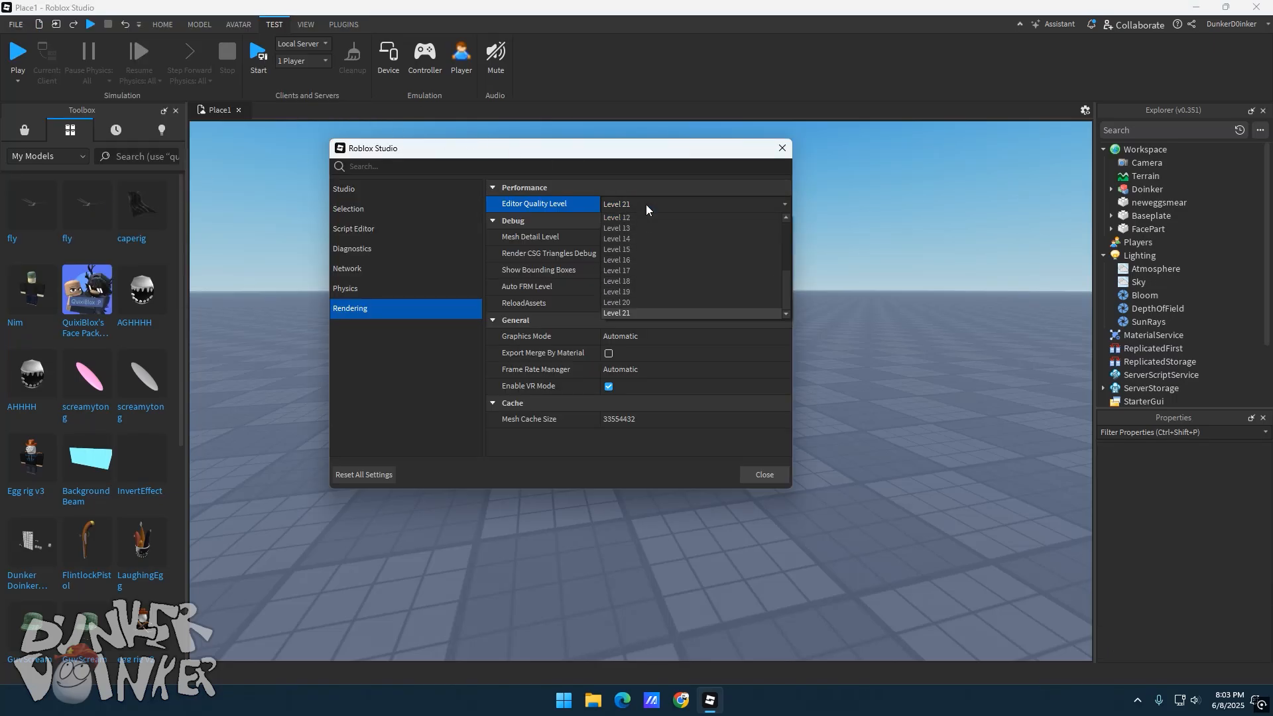
left_click(646, 204)
left_click(782, 147)
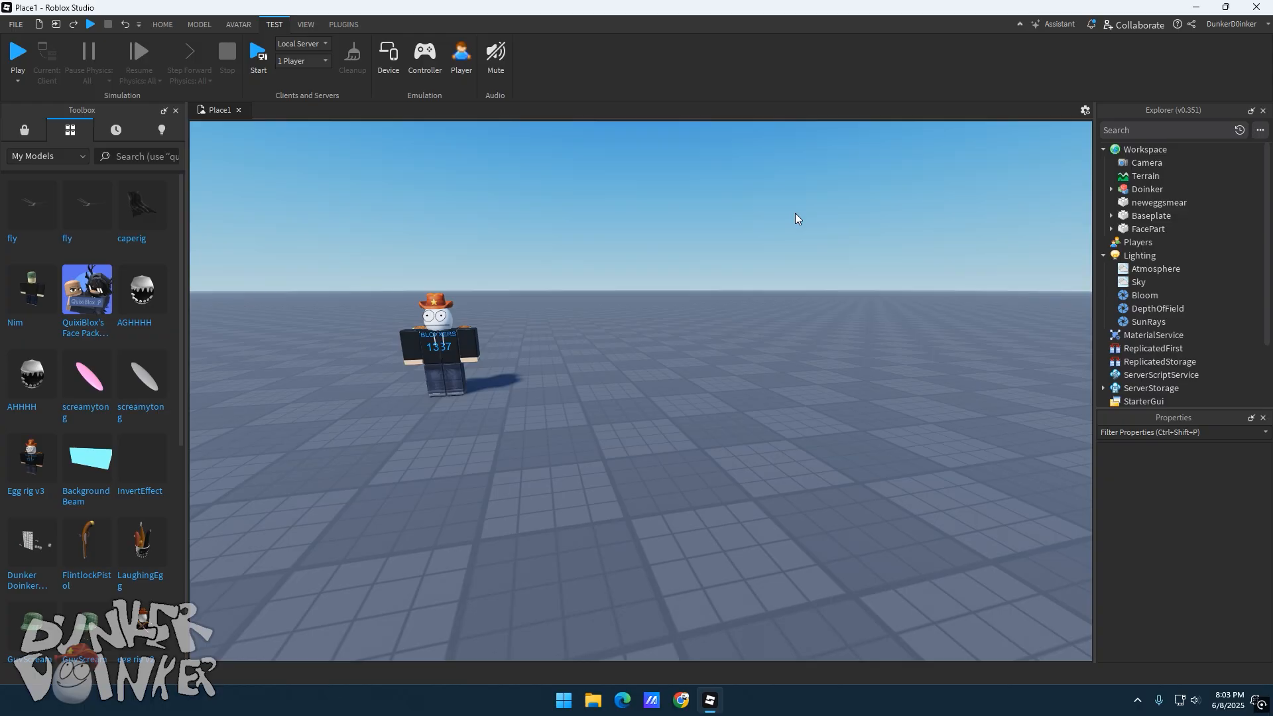
- Check the Lighting technology, then enable DepthOfField with FocusDistance raised to 48
left_click(1139, 256)
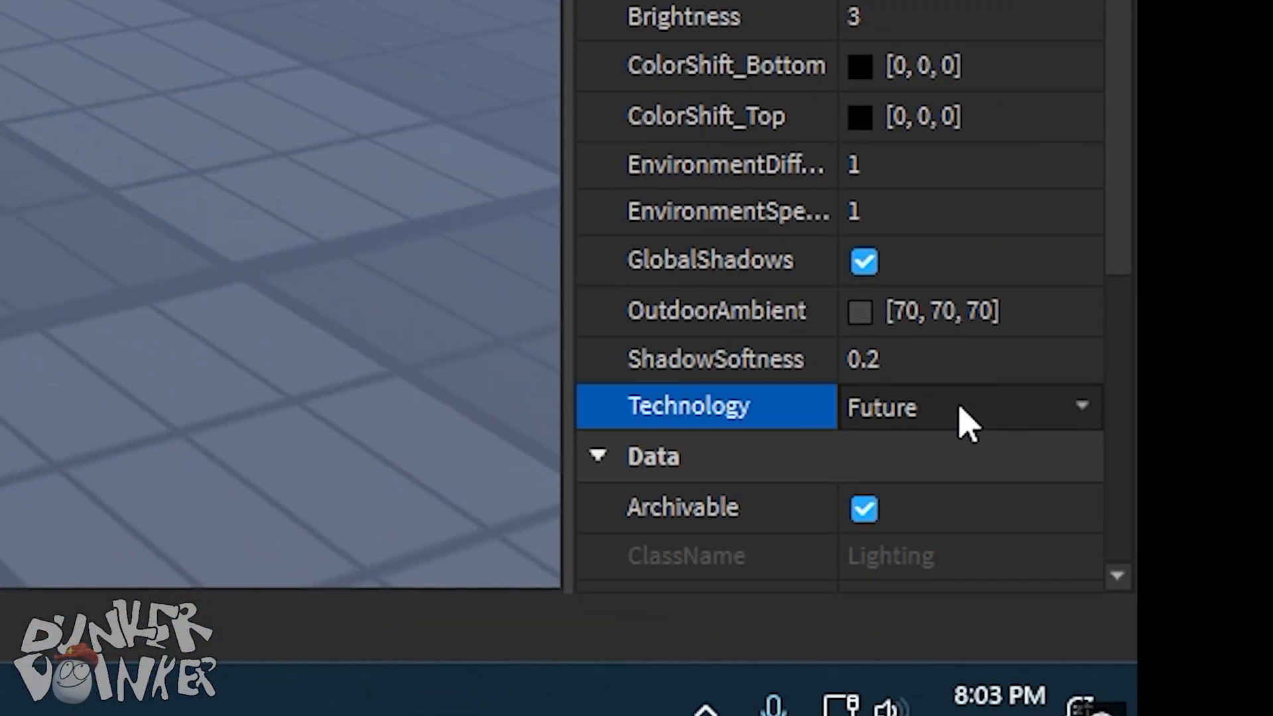
left_click(967, 410)
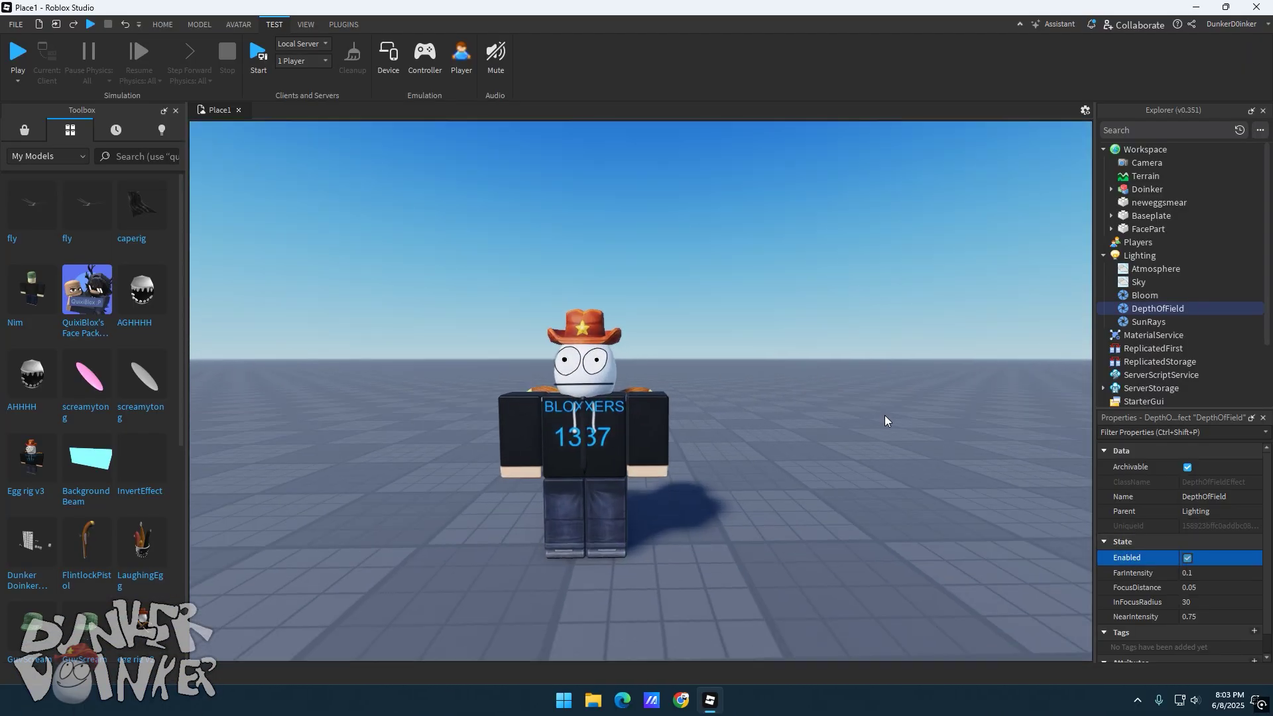
left_click(1187, 557)
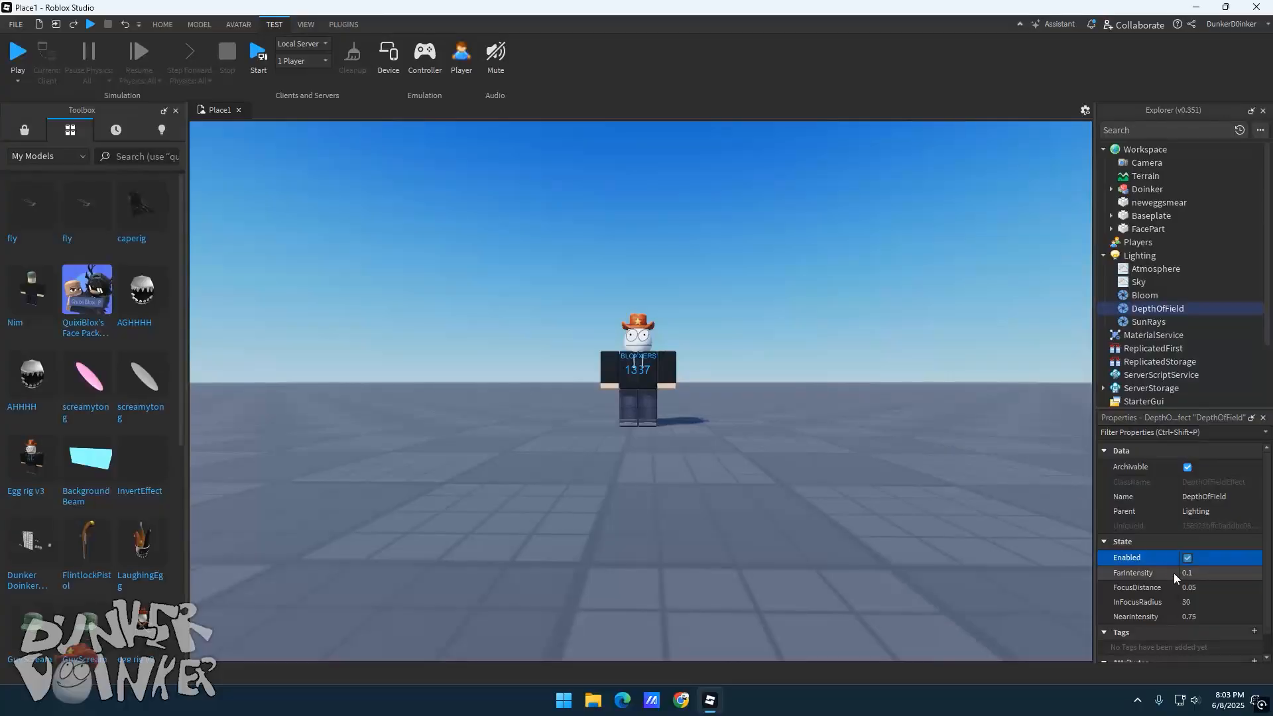
left_click(1189, 587)
mouse_move(1228, 589)
left_mouse_down()
mouse_move(1255, 589)
mouse_move(1238, 590)
left_mouse_up()
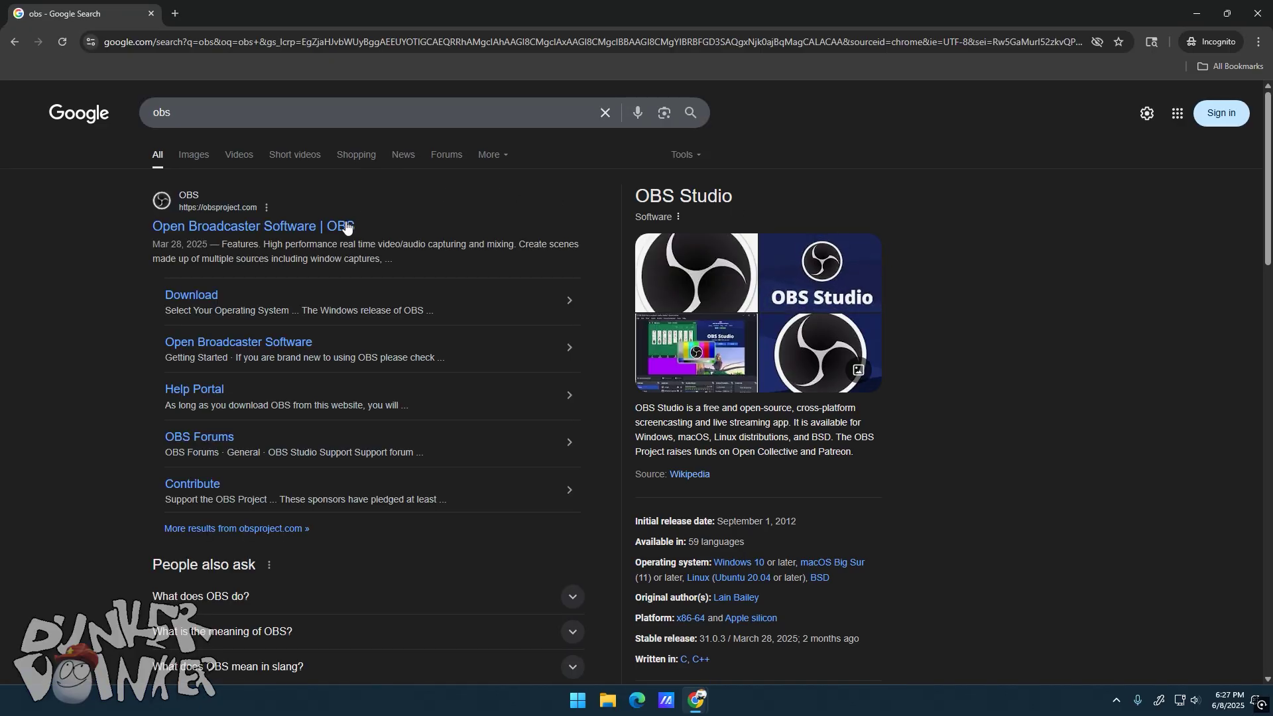
- Download the OBS Studio Windows installer from obsproject.com into Downloads
middle_click(333, 227)
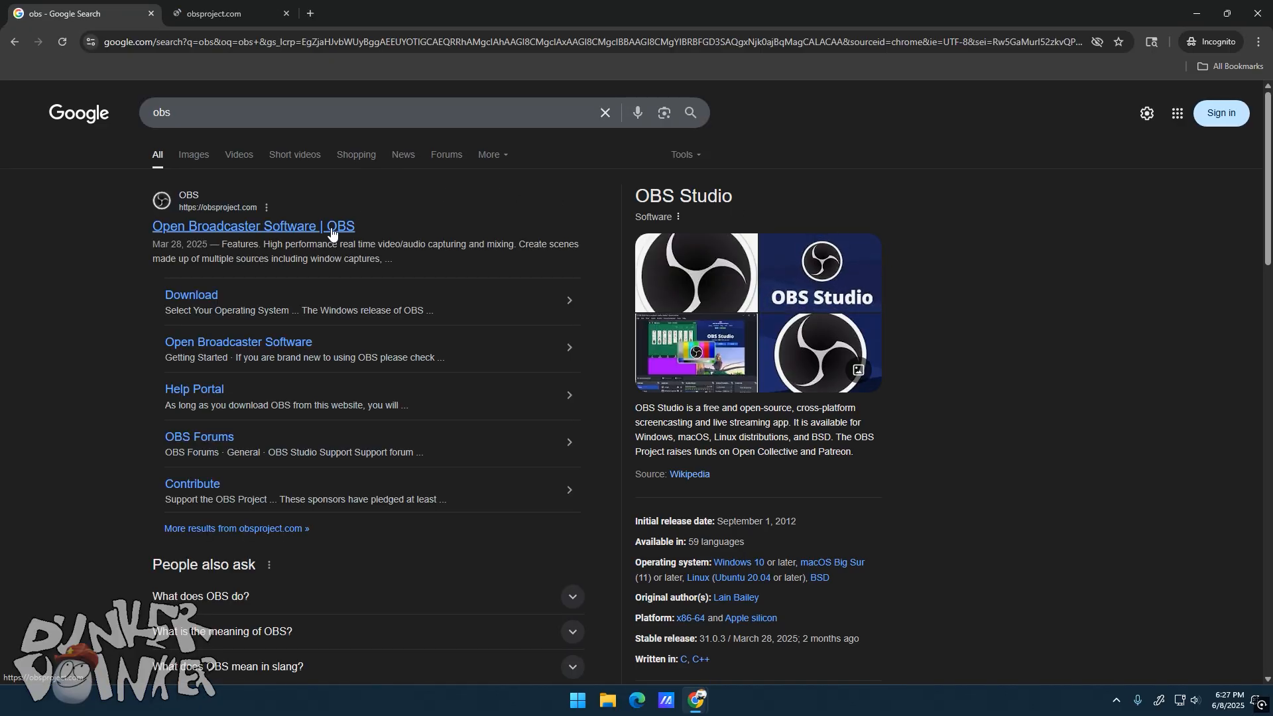
left_click(255, 17)
scroll(382, 128, "down", 1)
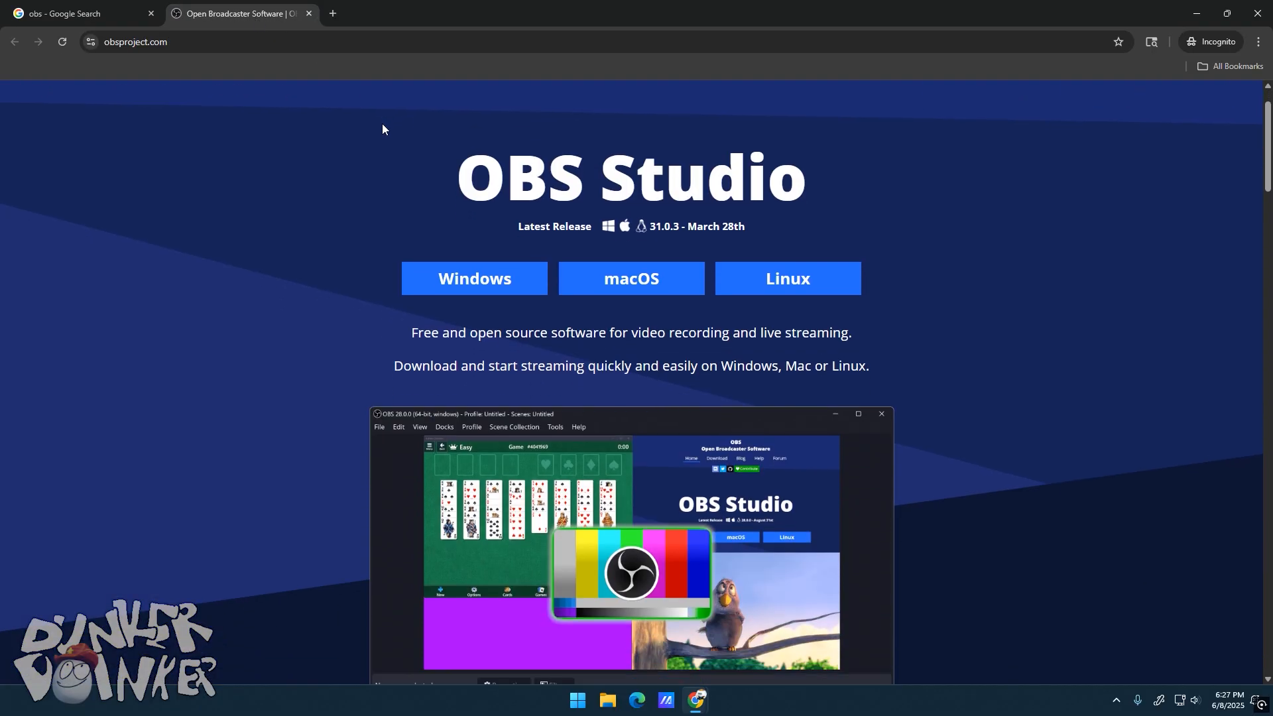
scroll(383, 127, "down", 1)
left_click(475, 213)
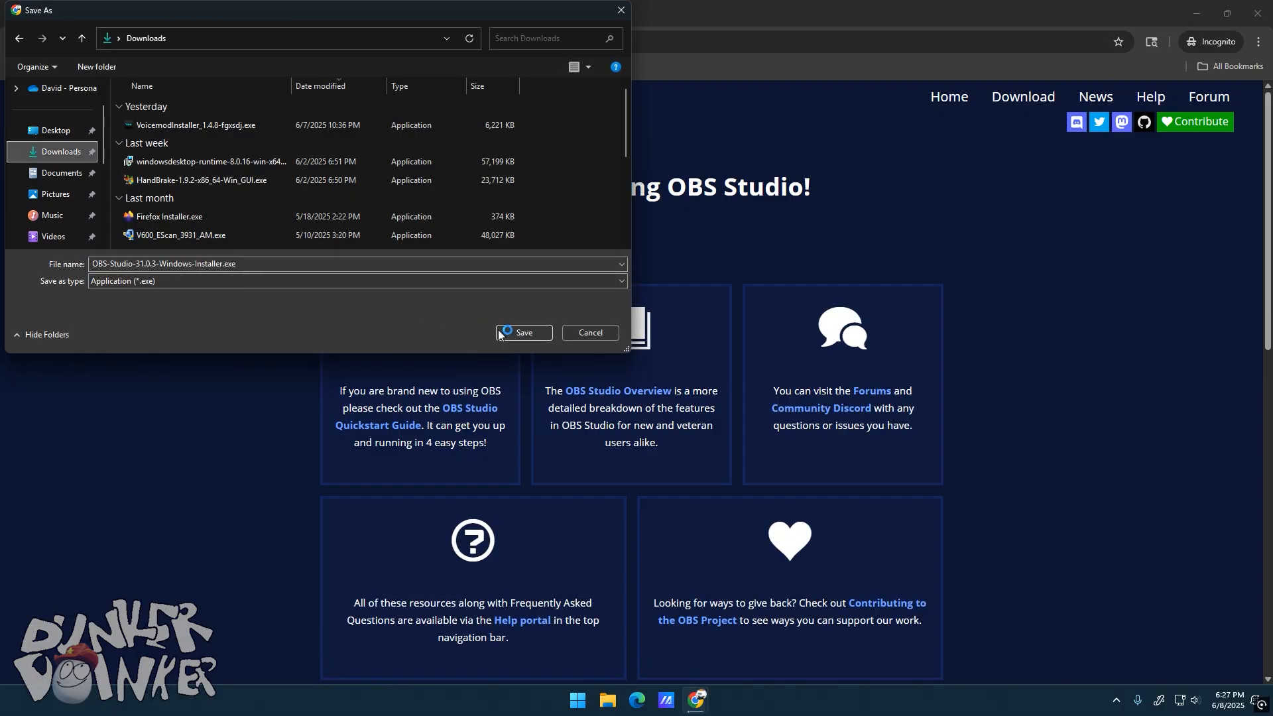
left_click(515, 336)
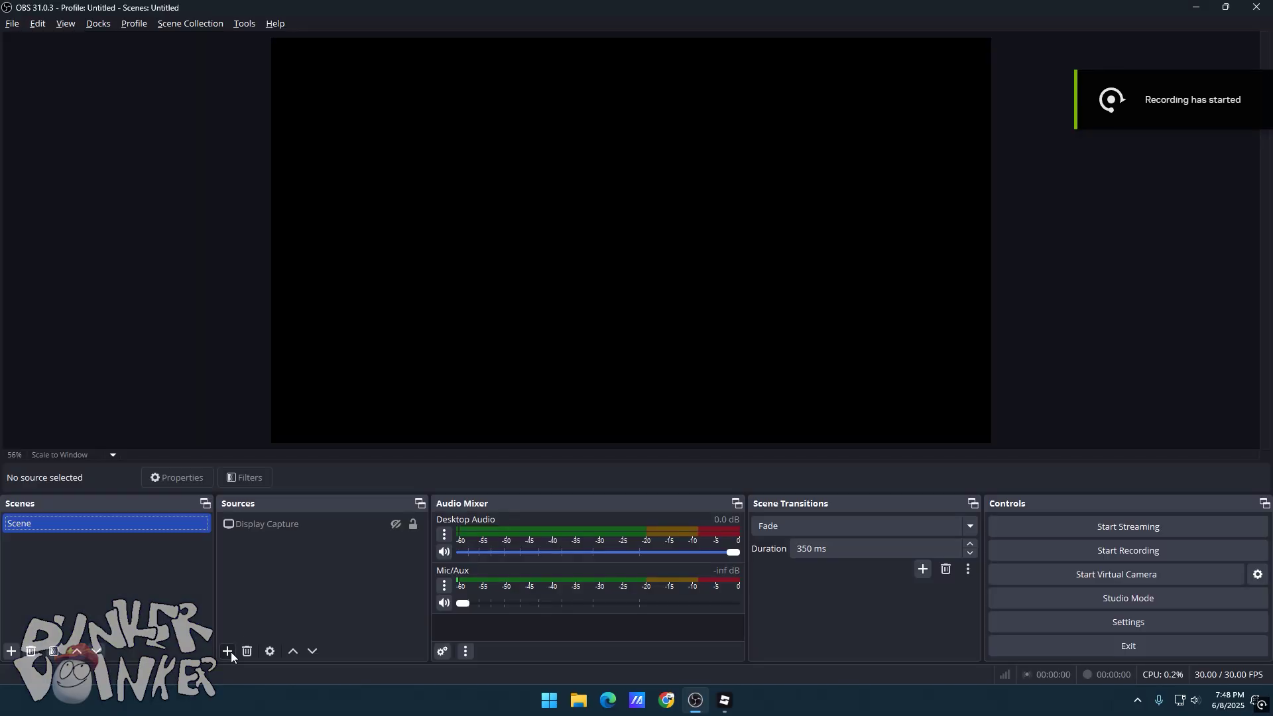
- Add a Game Capture source named Moon Anim
left_click(231, 652)
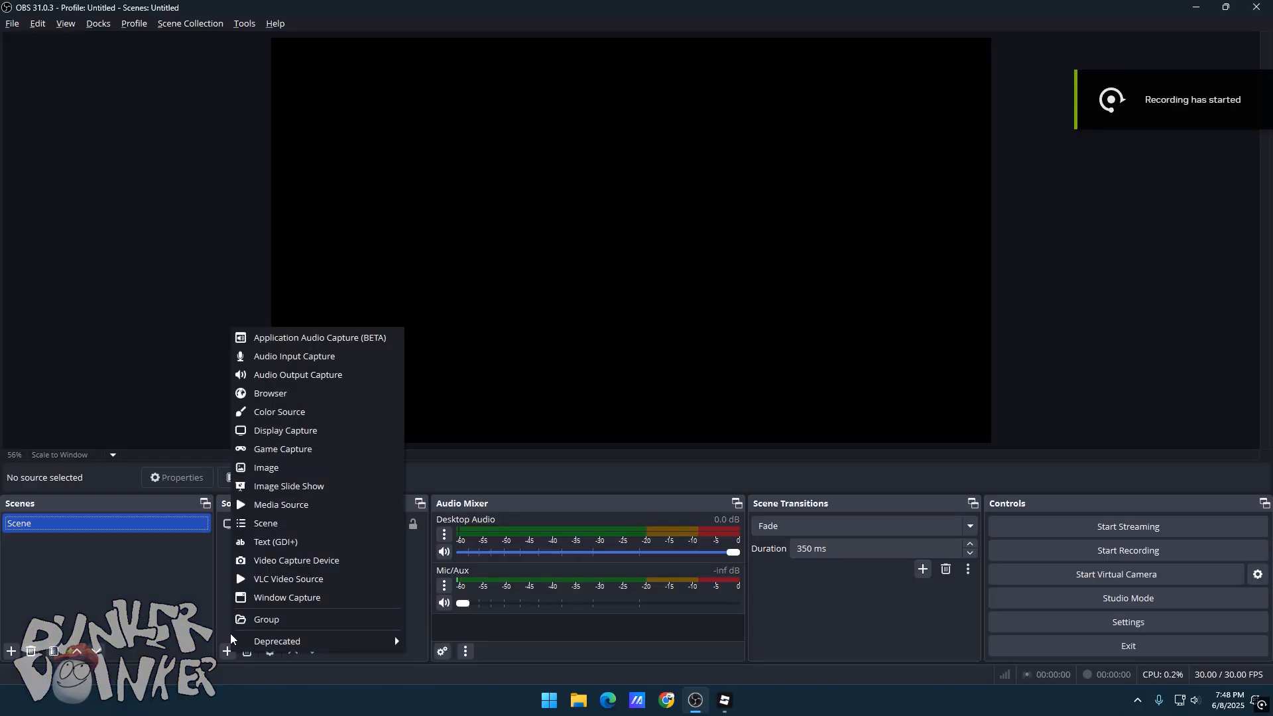
left_click(289, 450)
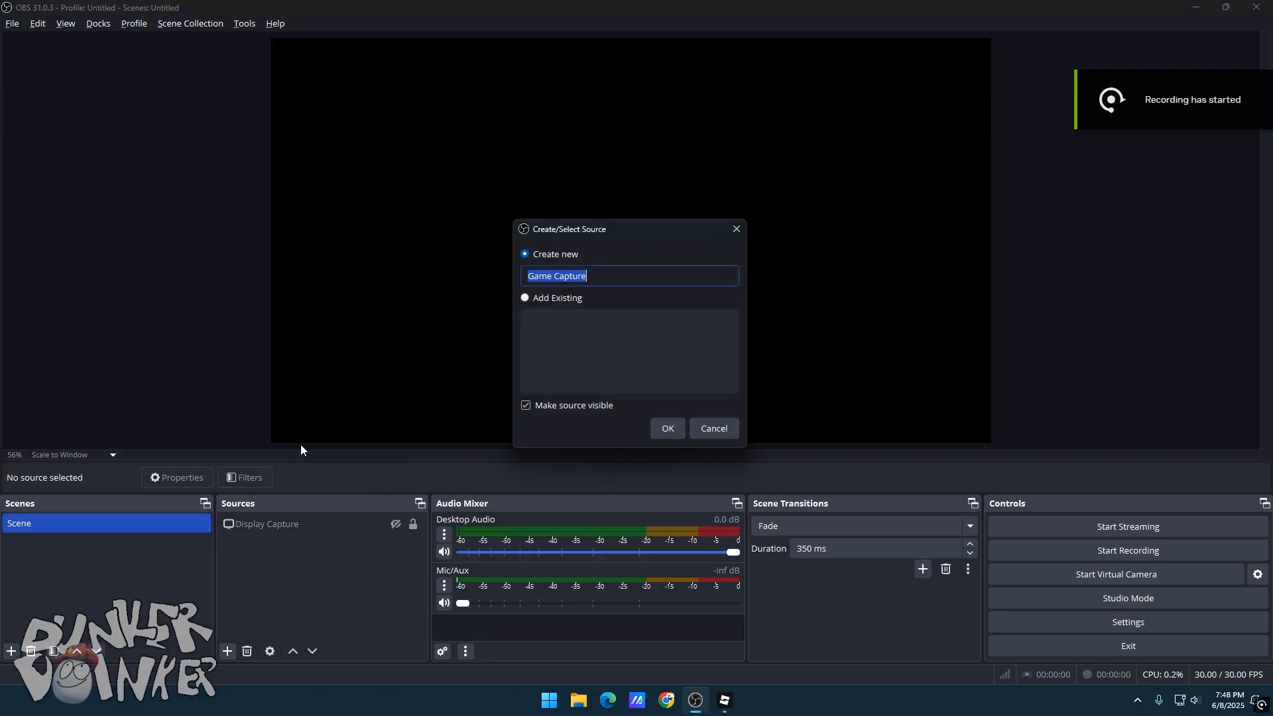
type("Moon Anim")
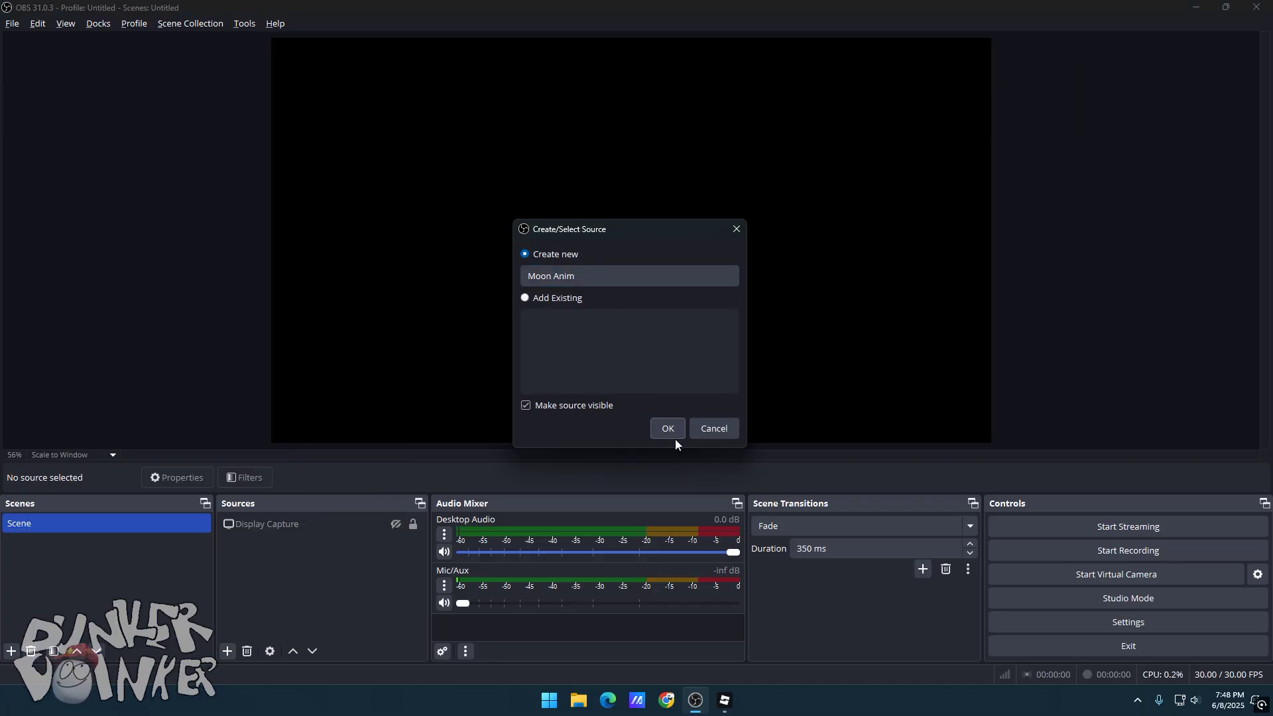
left_click(671, 432)
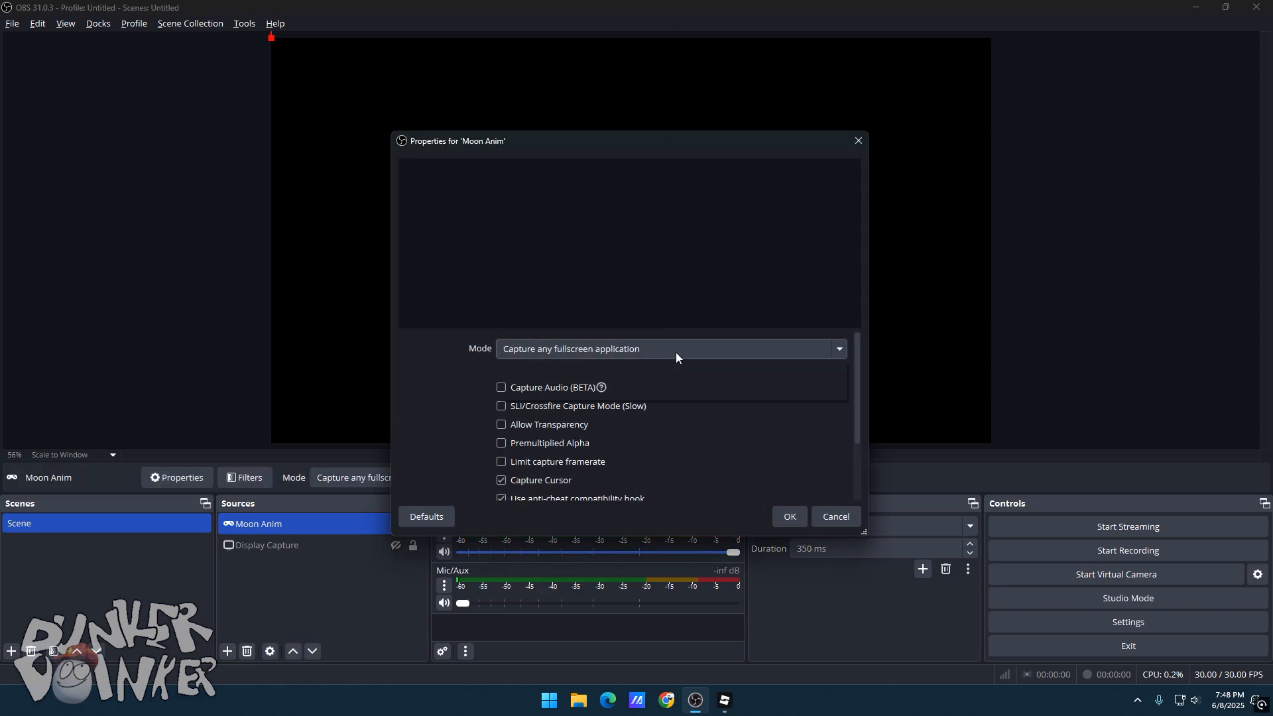
- Set Moon Anim to capture the specific window Place1 - Roblox Studio and confirm
left_click(675, 353)
left_click(660, 379)
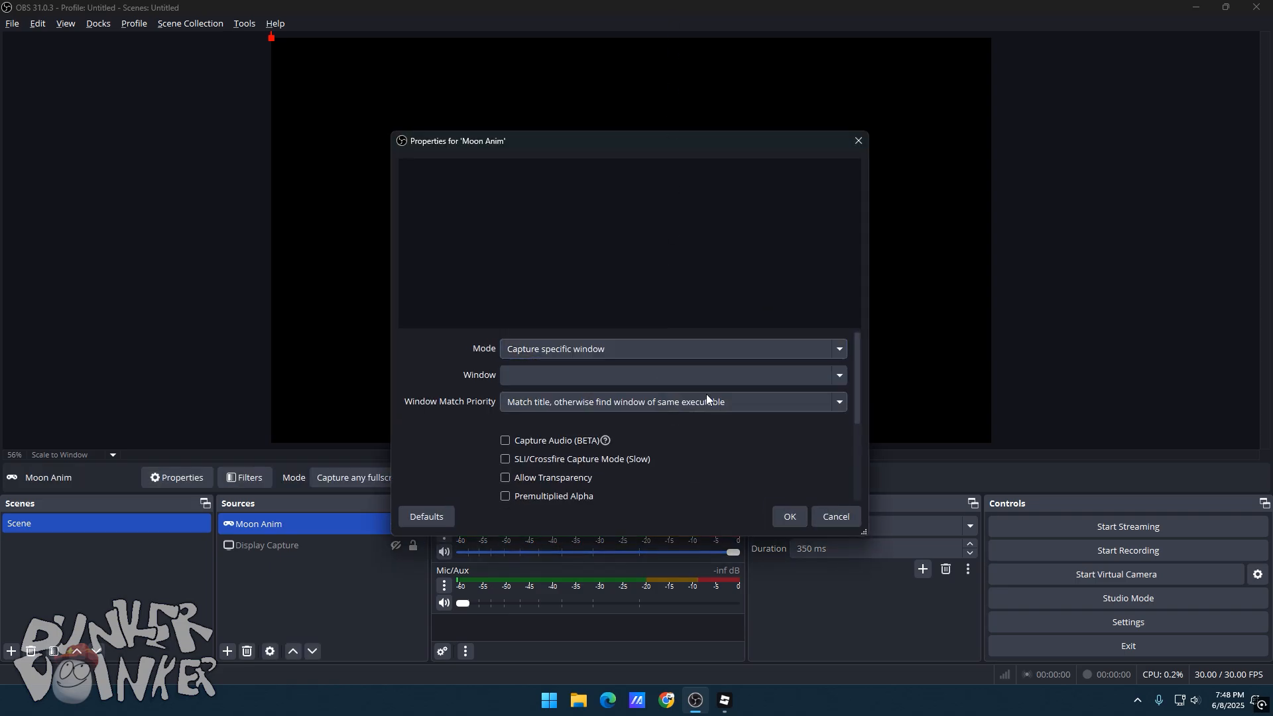
left_click(714, 373)
left_click(669, 434)
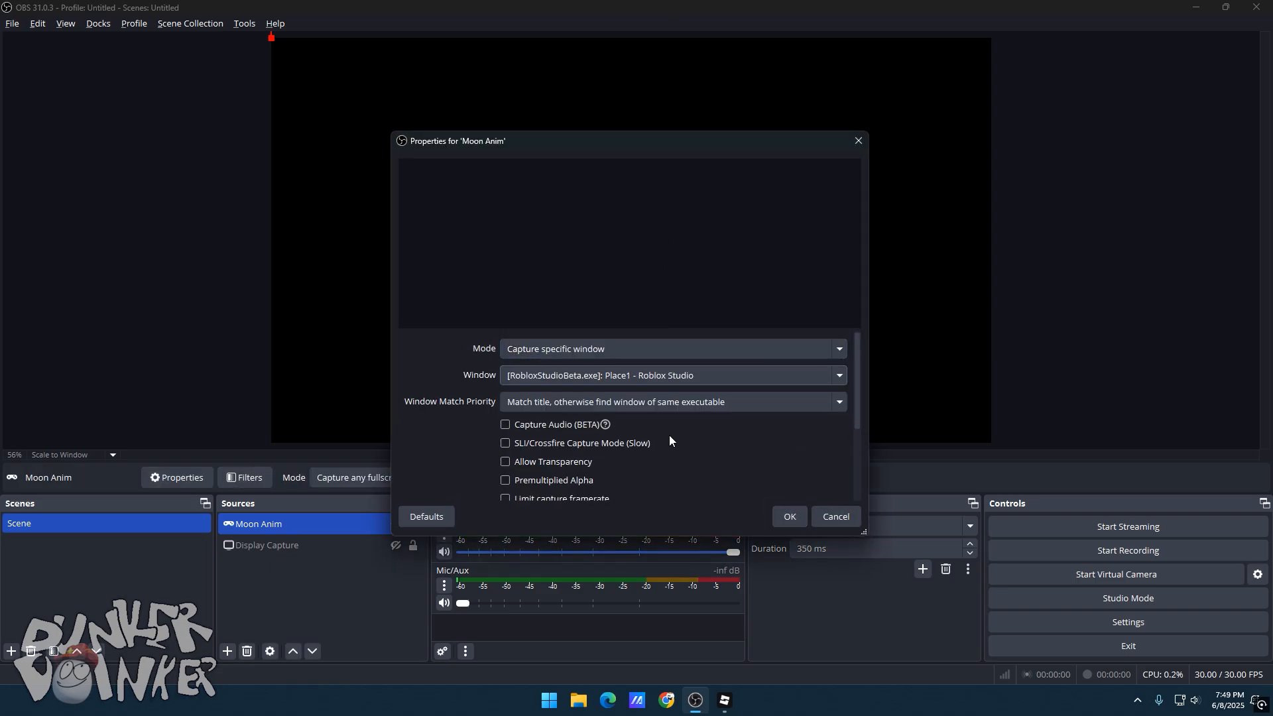
left_click(786, 515)
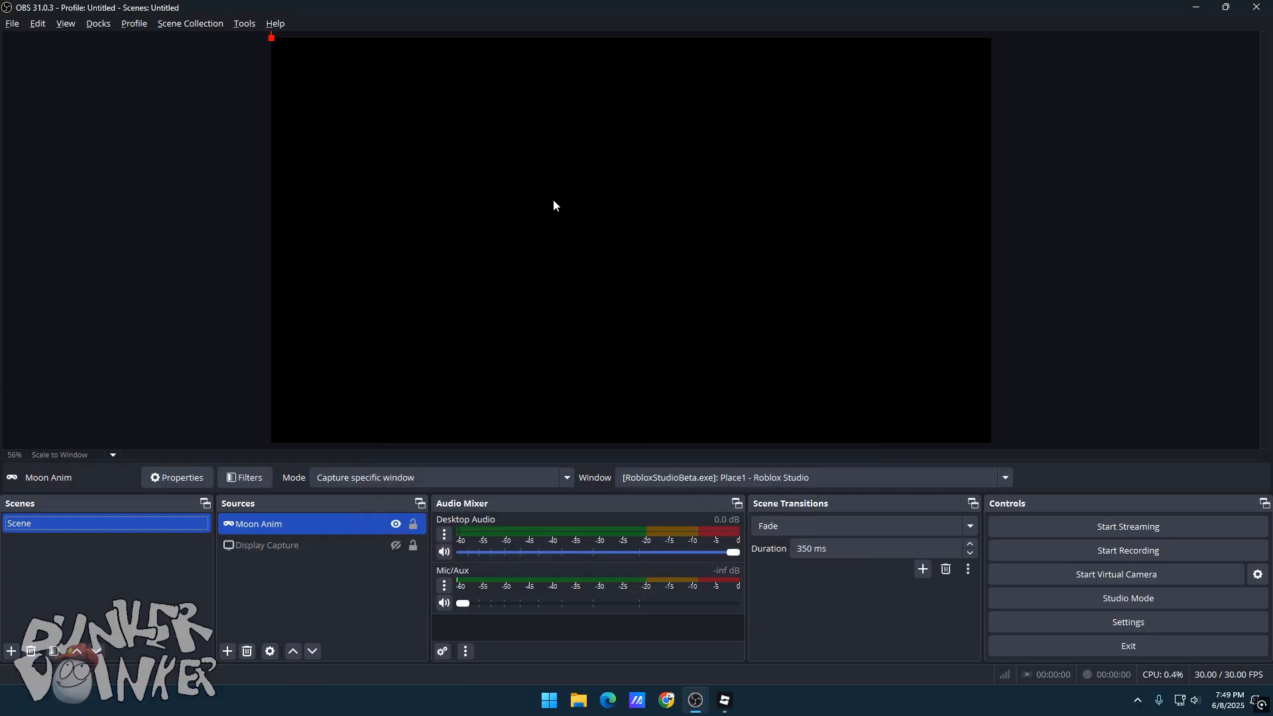
- Switch to Roblox Studio and emulate an HD 1080 (1920x1080) device in the viewport
key("alt+Tab")
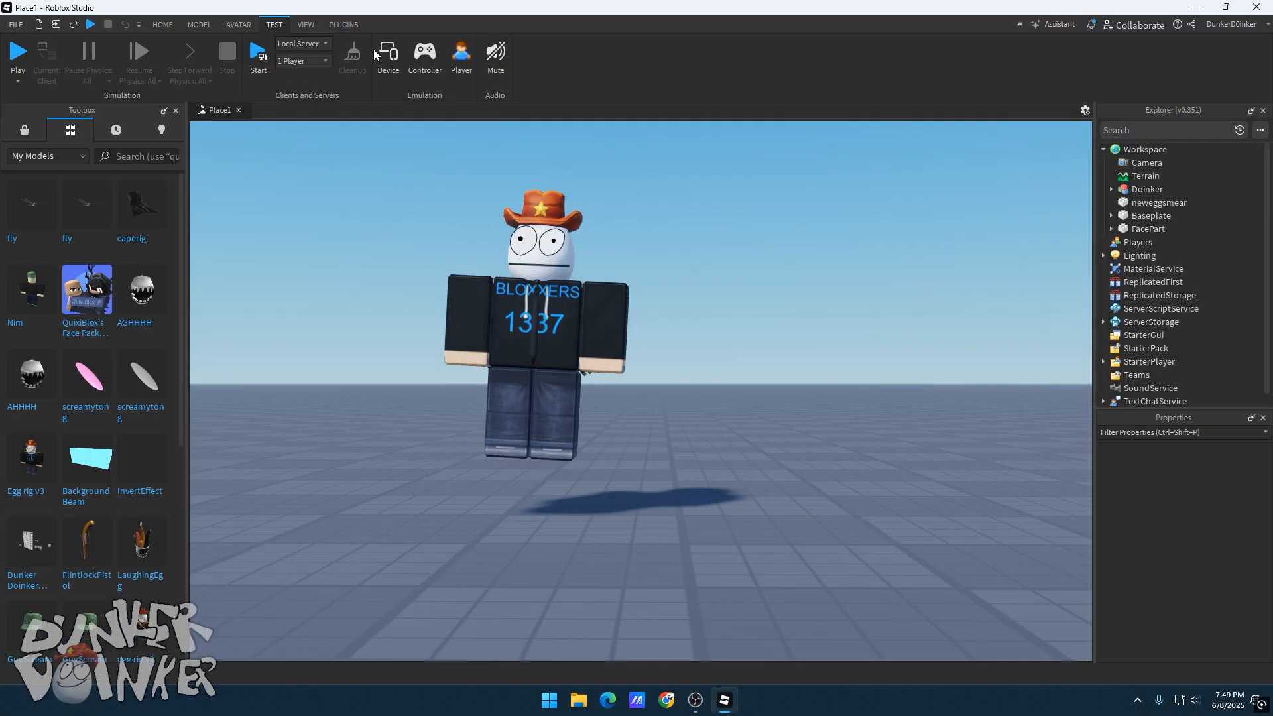
left_click(387, 58)
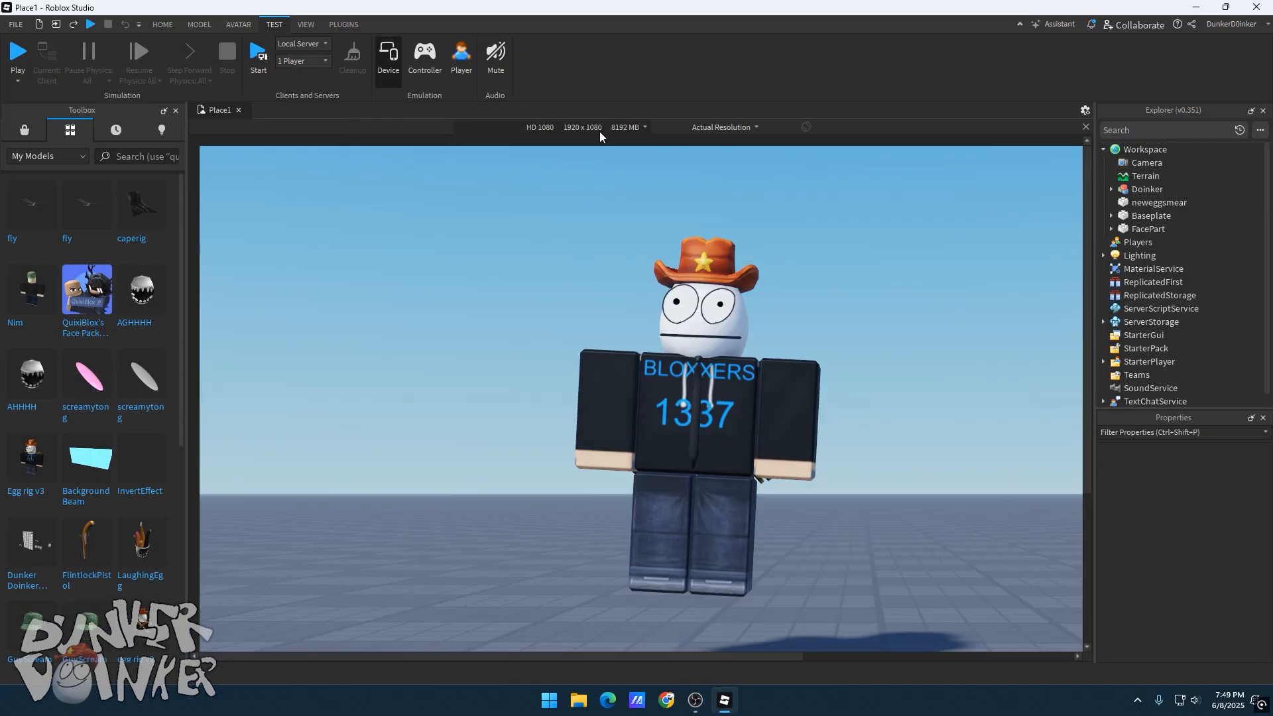
left_click(601, 131)
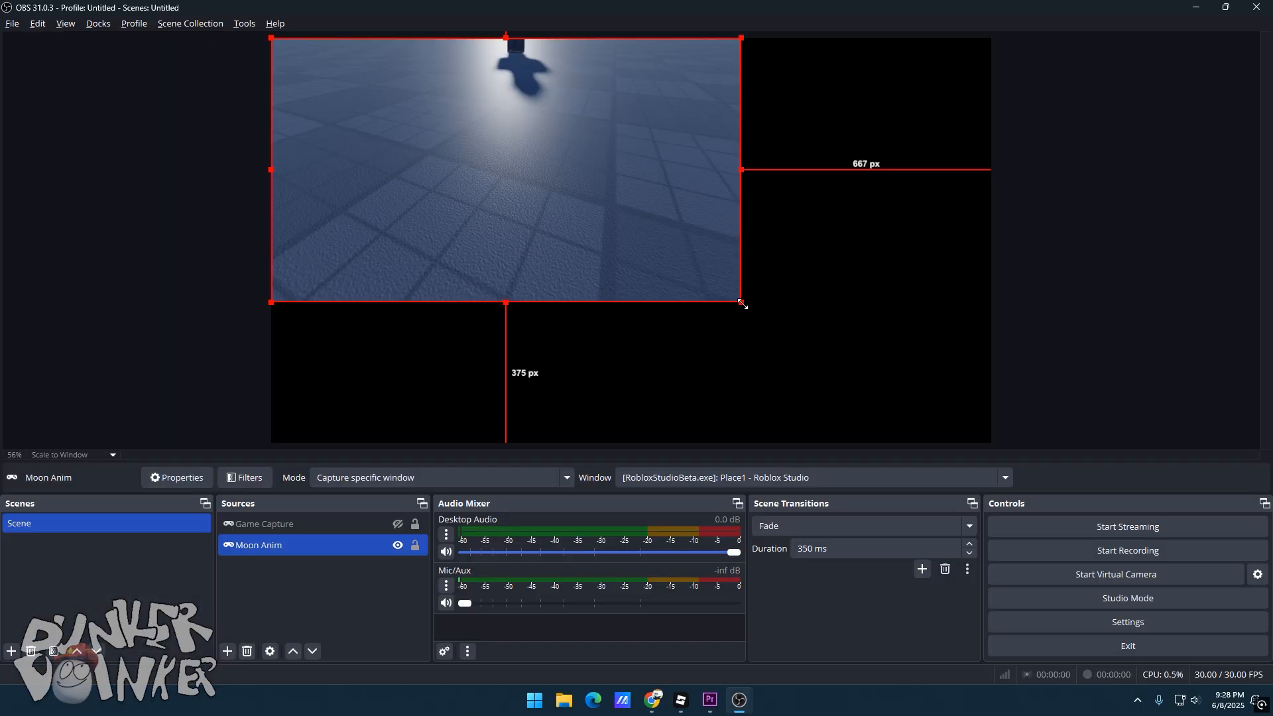
- Stretch the capture to fill the canvas, then set OBS video to 1920x1080 at 60 fps and apply
left_click_drag(745, 303, 992, 442)
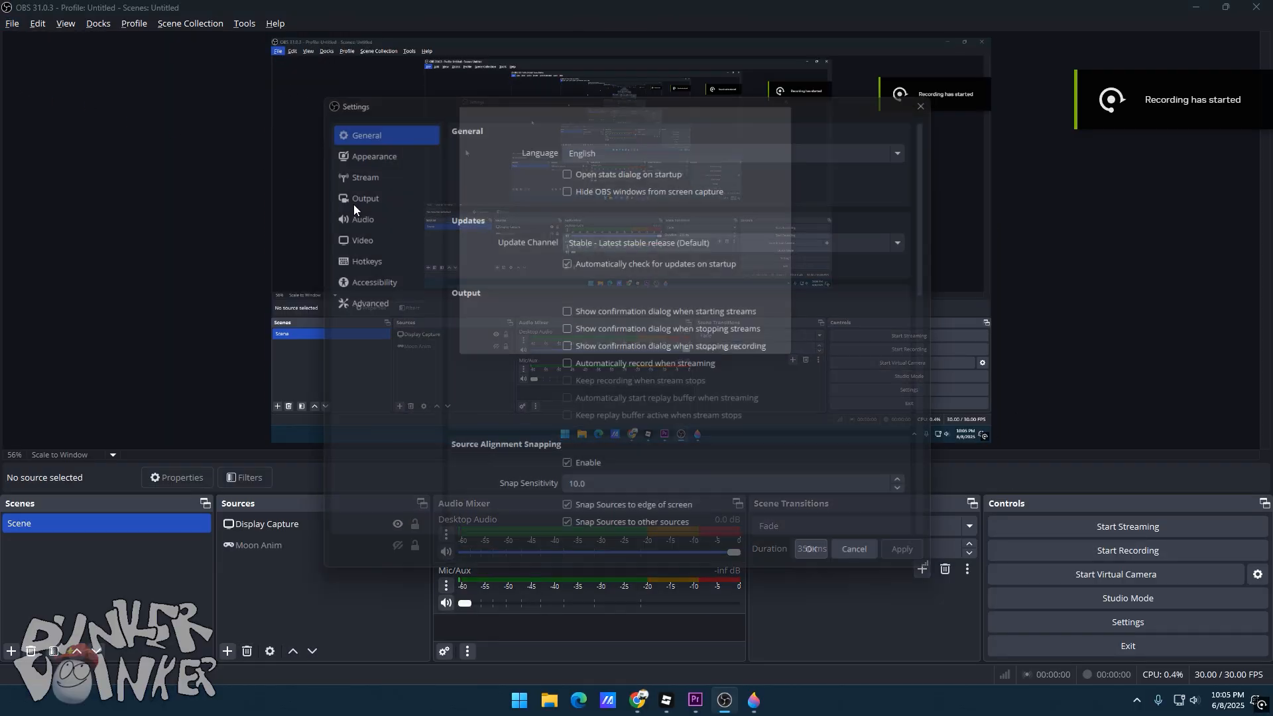
left_click(366, 236)
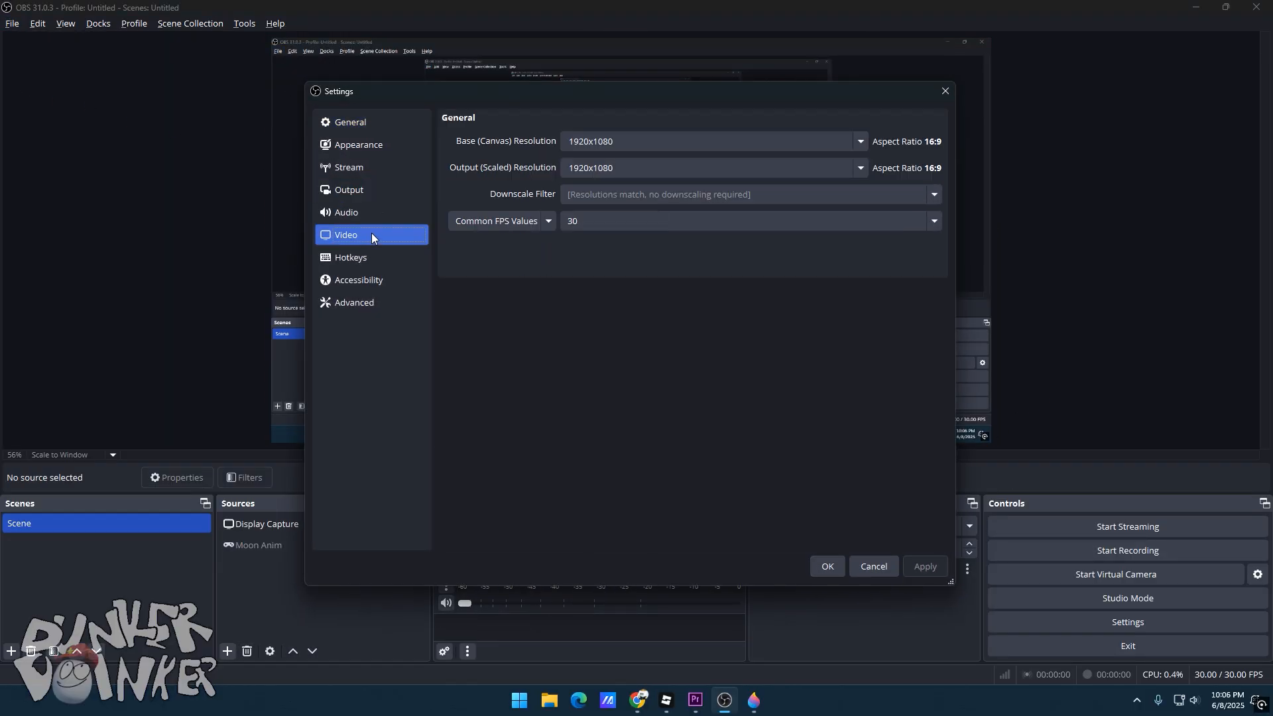
left_click(615, 141)
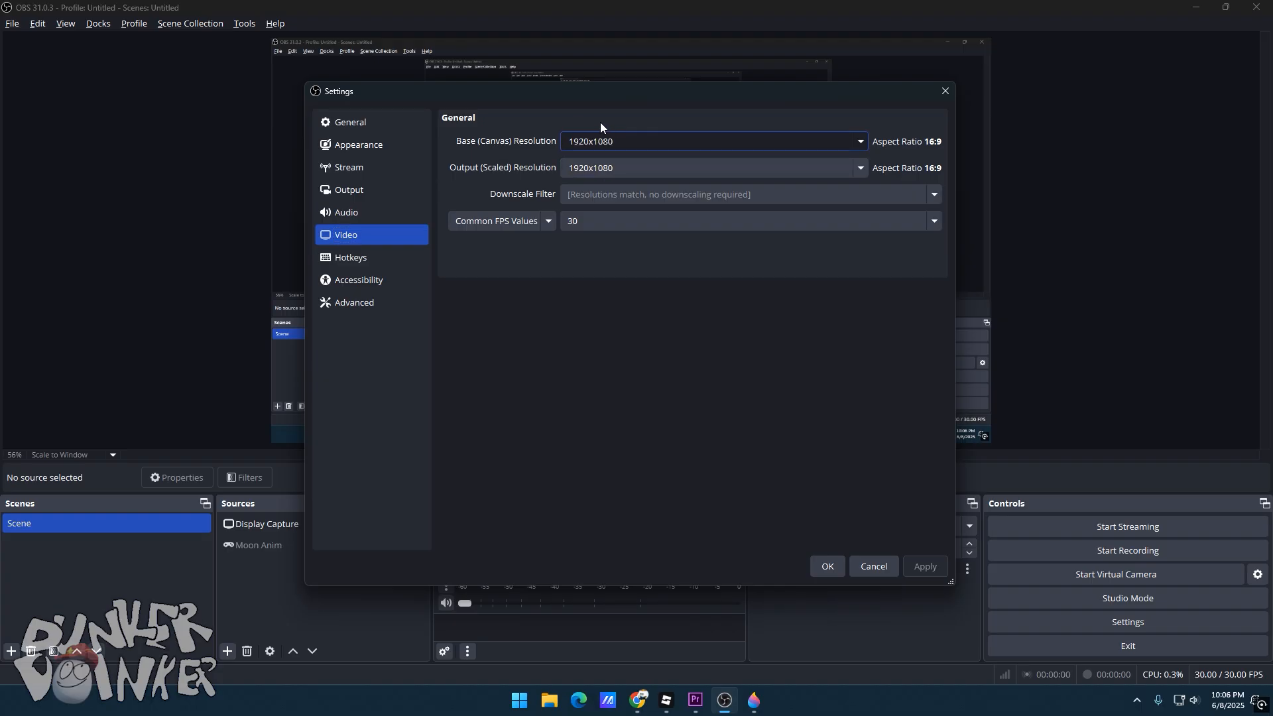
left_click(595, 220)
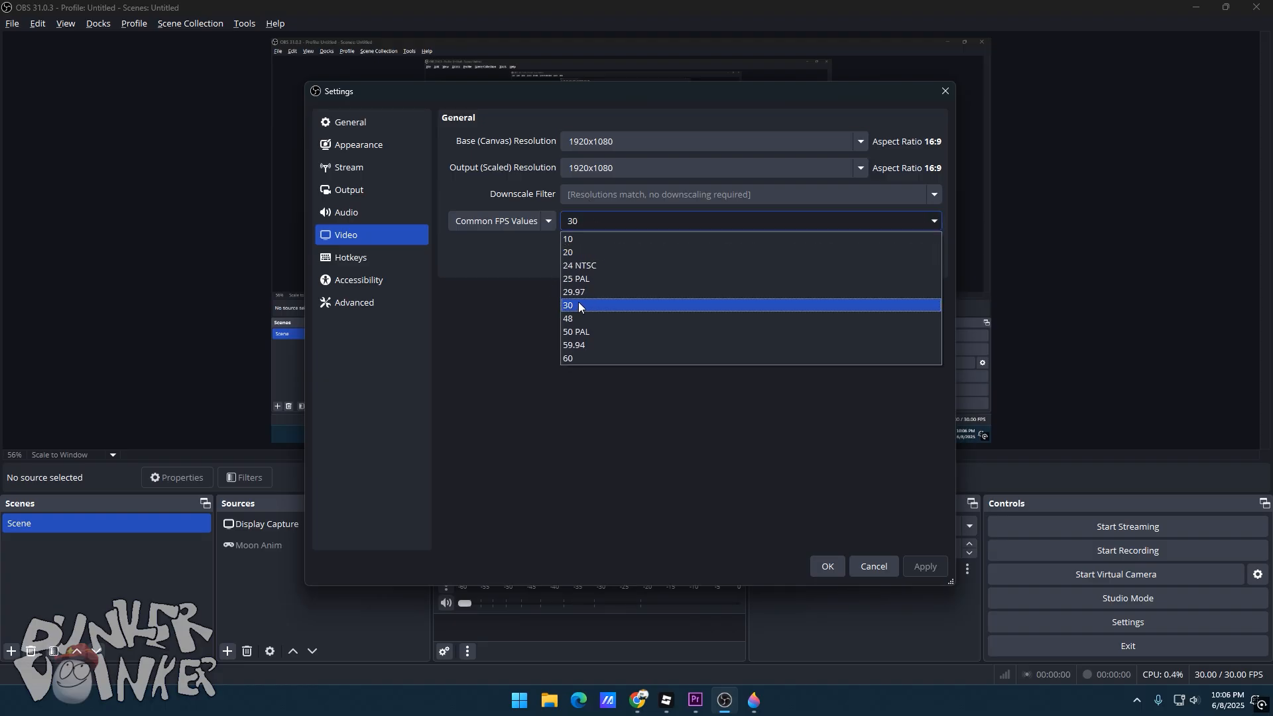
left_click(592, 354)
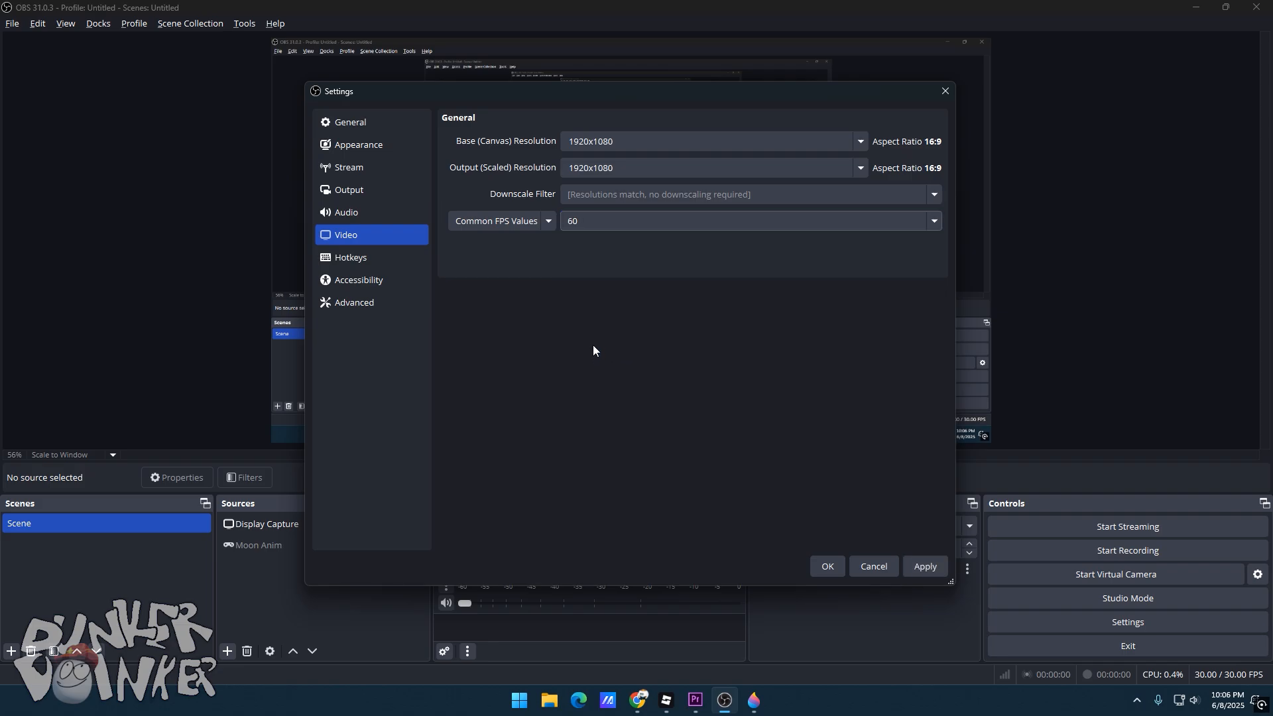
left_click(925, 565)
left_click(351, 121)
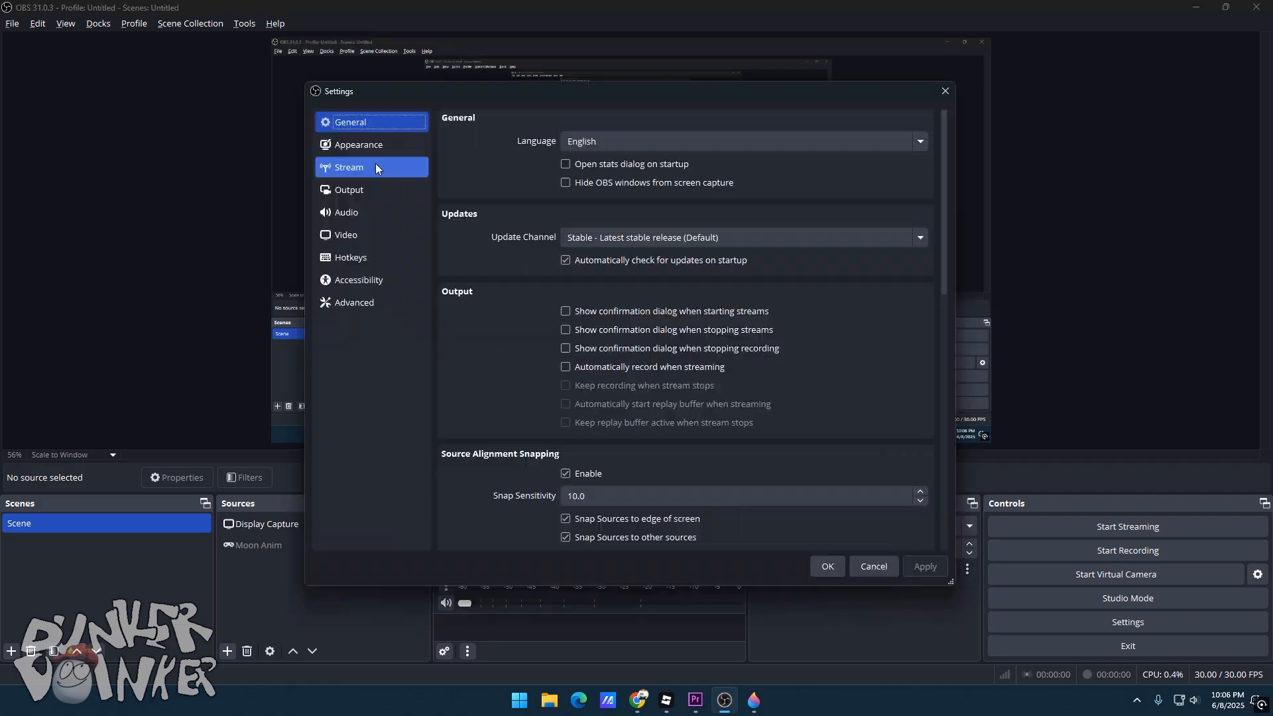
- On Output > Recording in Advanced mode, change the recording format to Matroska Video (.mkv)
left_click(349, 190)
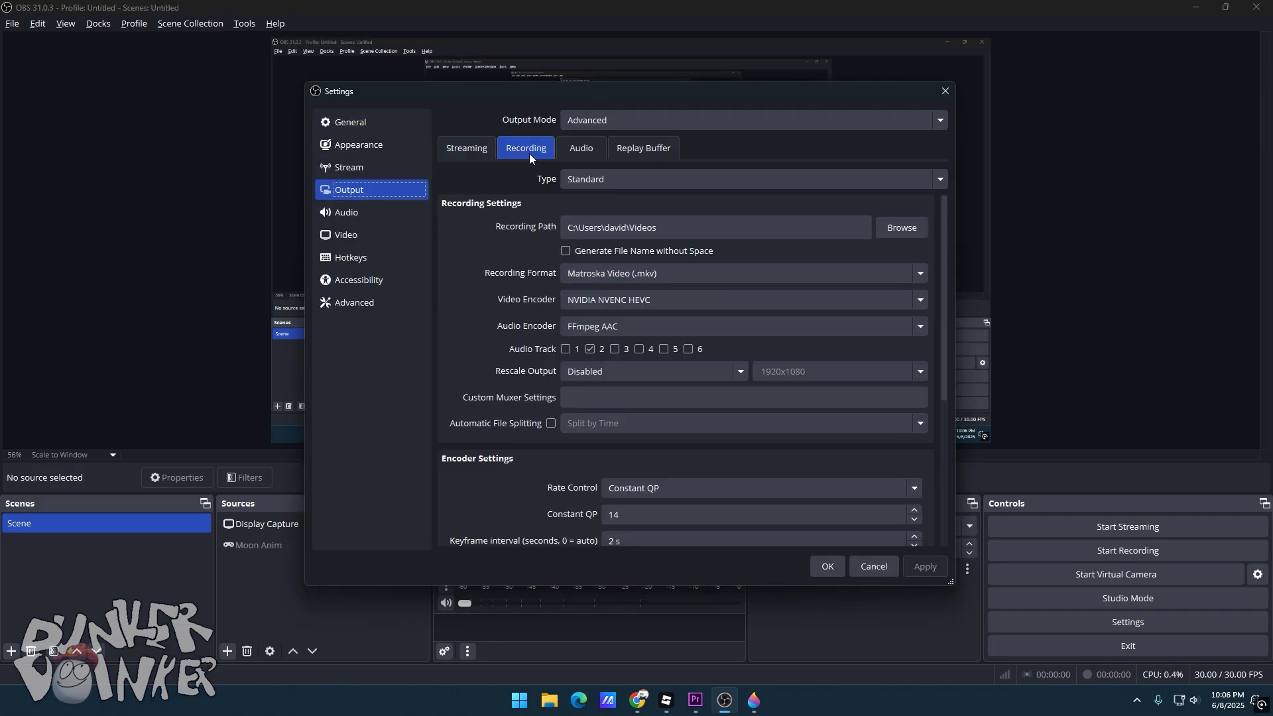
left_click(597, 119)
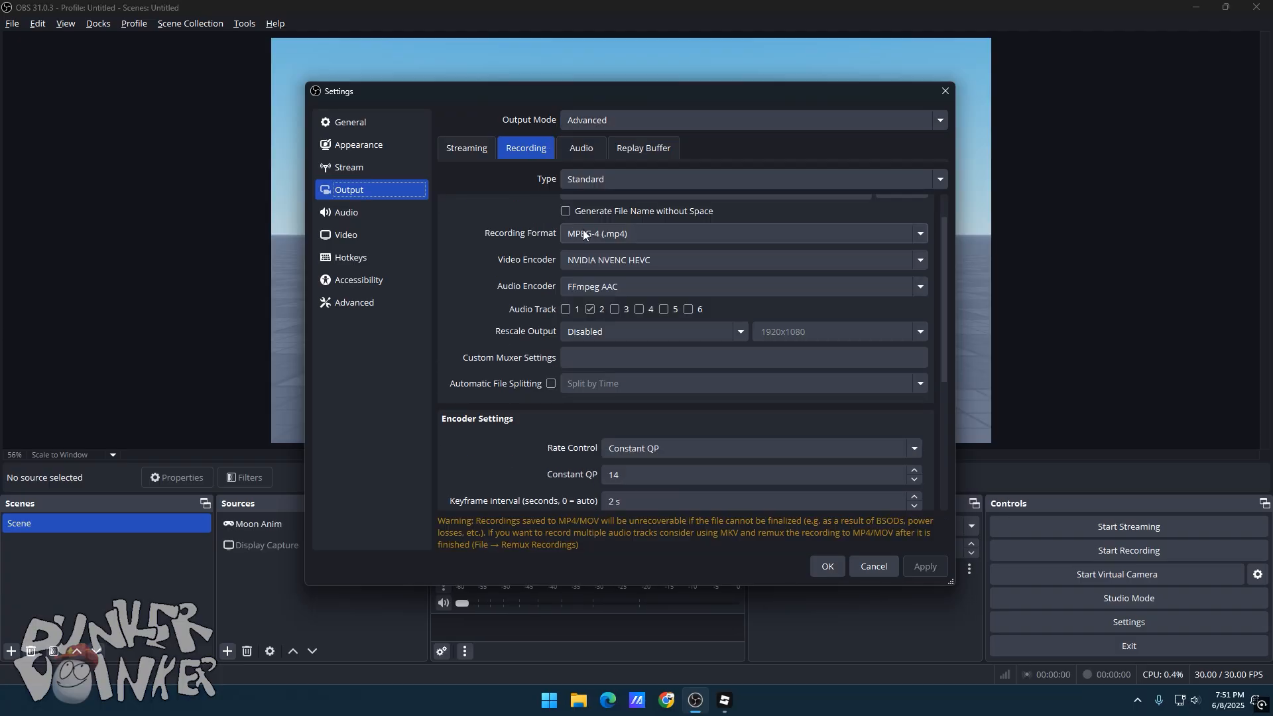
left_click(582, 233)
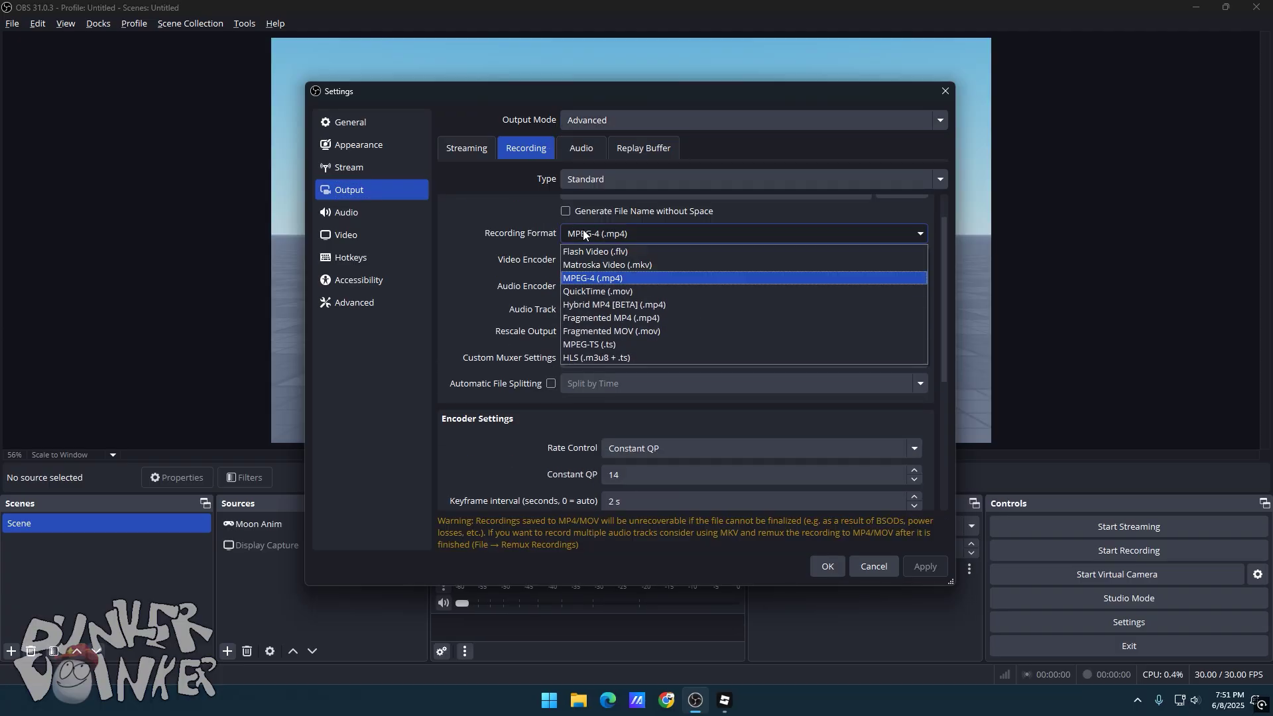
left_click(575, 264)
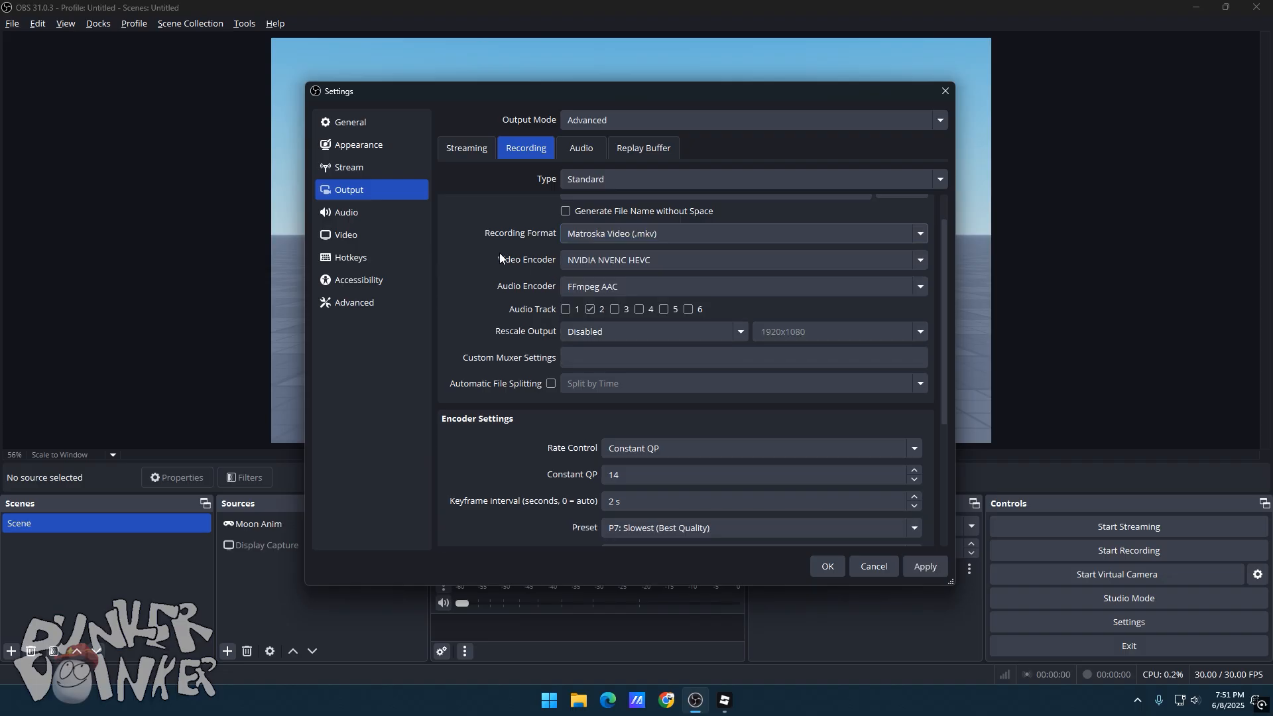
left_click(612, 262)
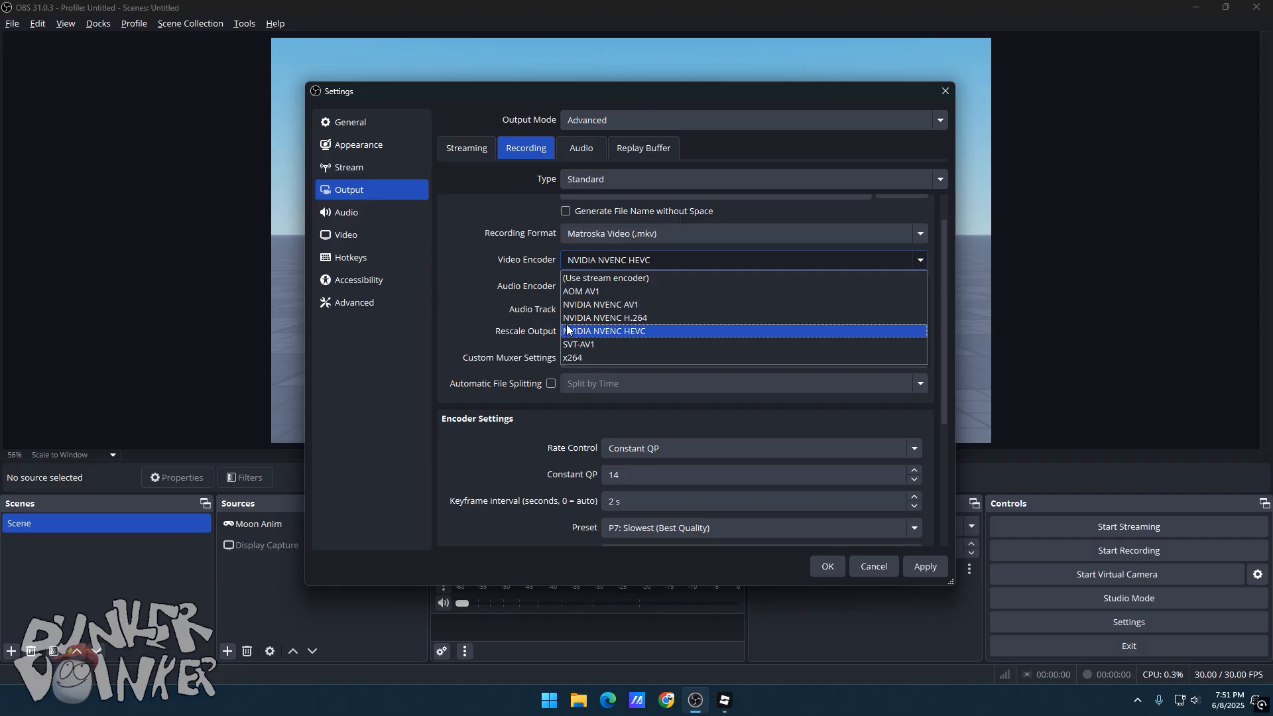
- Keep the NVIDIA NVENC HEVC encoder with Constant QP rate control at 14
left_click(478, 253)
scroll(507, 241, "down", 2)
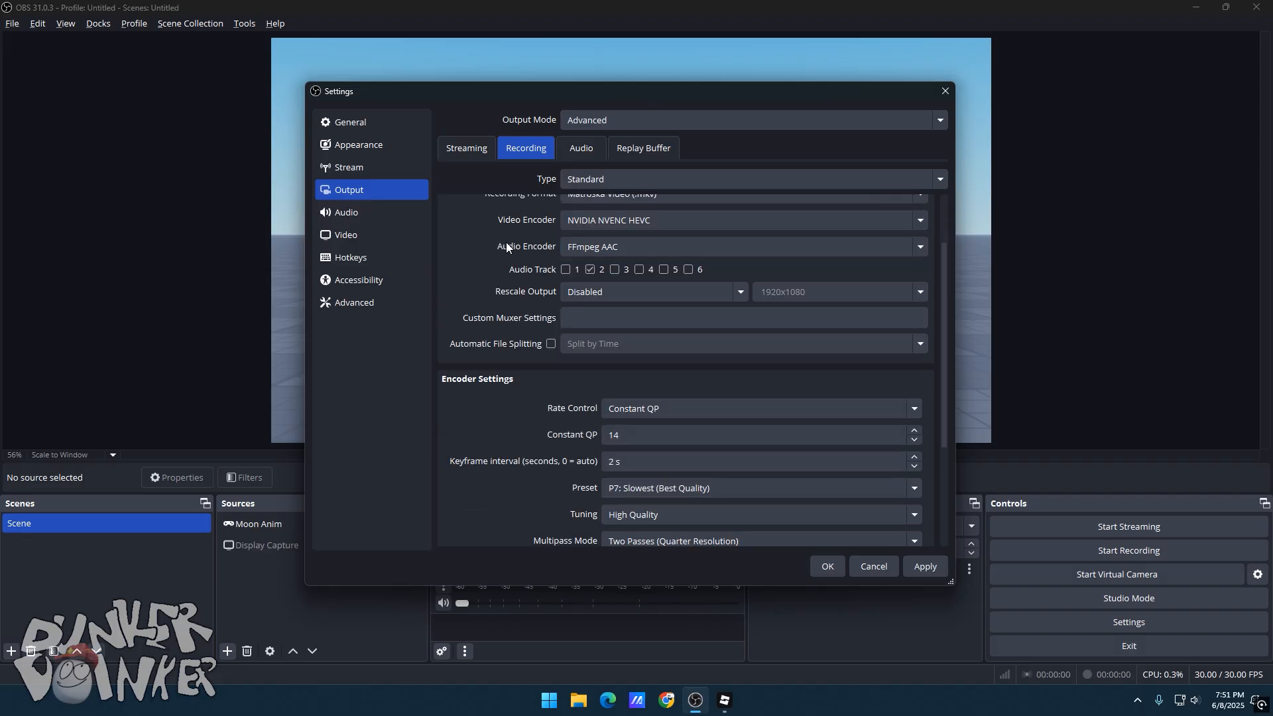
scroll(509, 240, "down", 1)
scroll(510, 239, "down", 1)
scroll(546, 273, "down", 1)
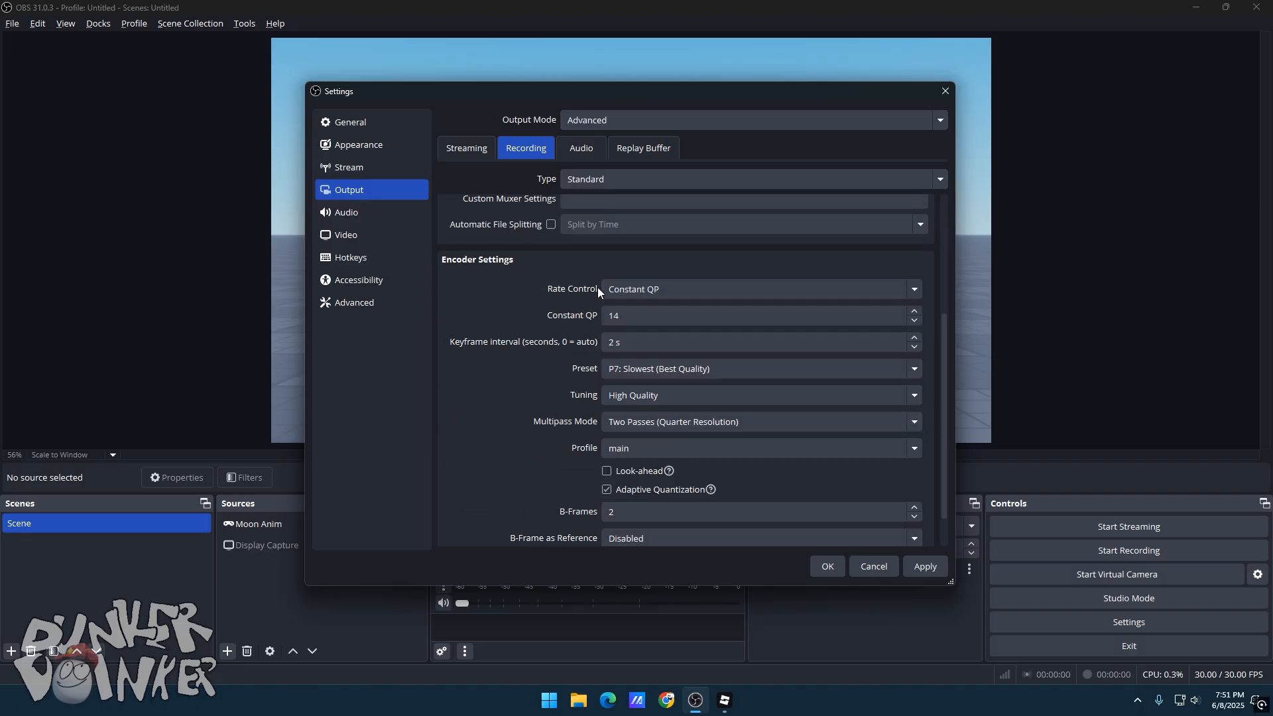
left_click(641, 291)
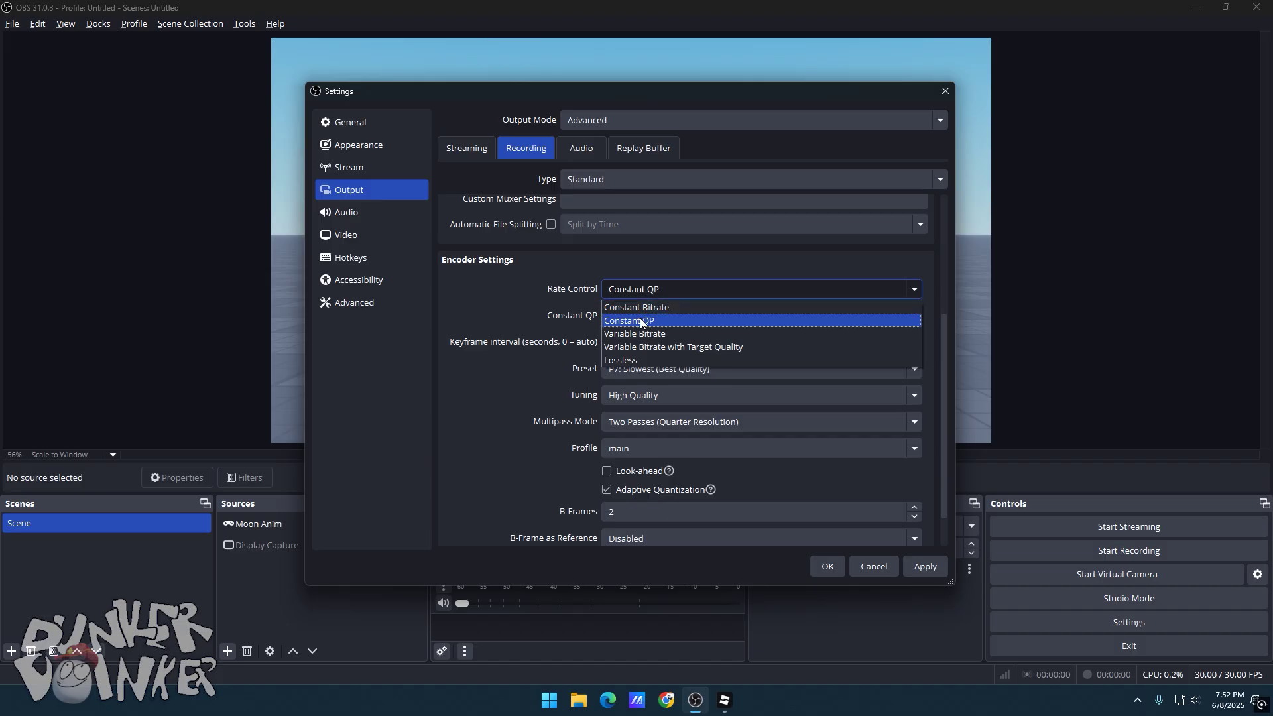
left_click(640, 318)
scroll(542, 266, "down", 1)
left_click(632, 315)
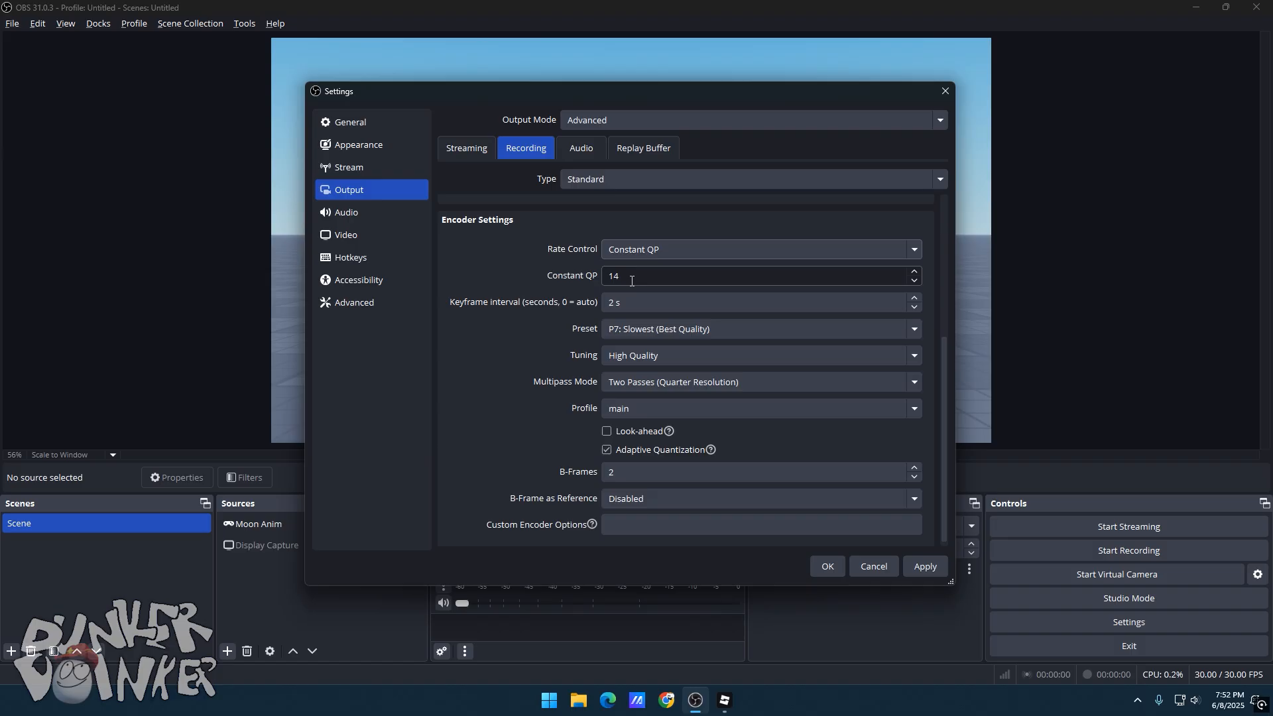
scroll(540, 302, "down", 1)
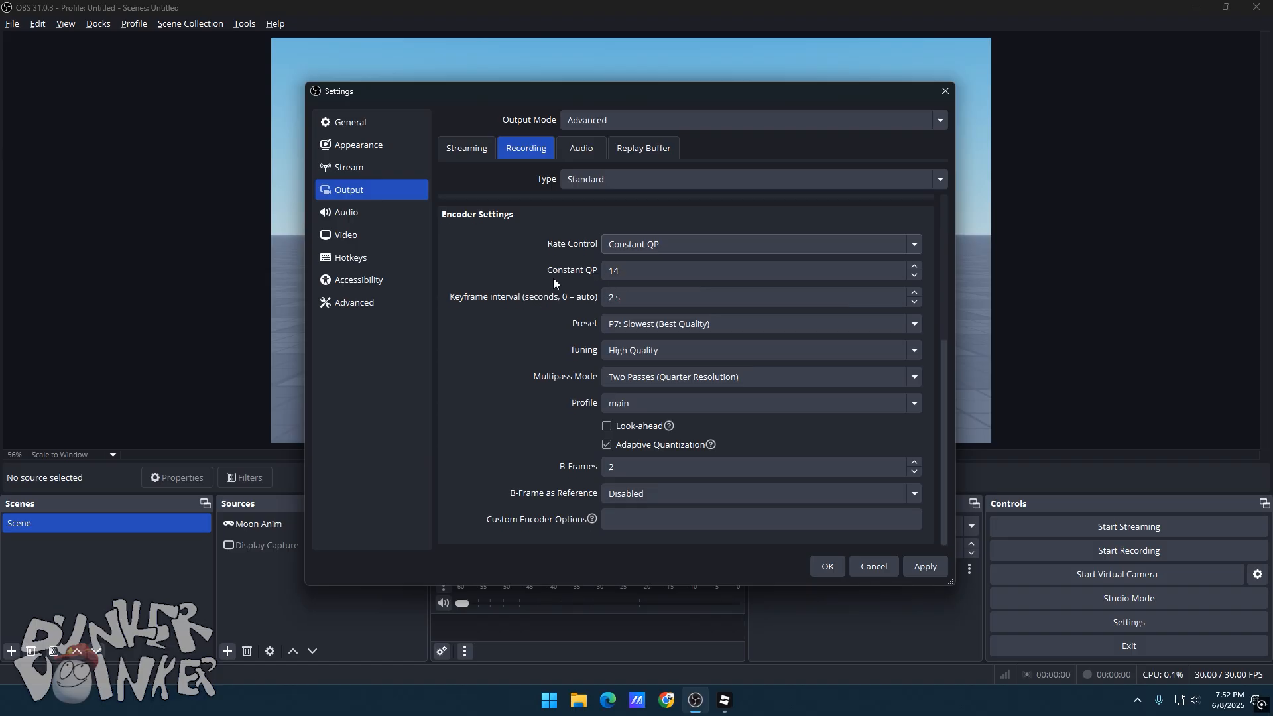
- Set the encoder preset to P7: Slowest (best quality), then minimise OBS to bring up Roblox Studio
left_click(630, 324)
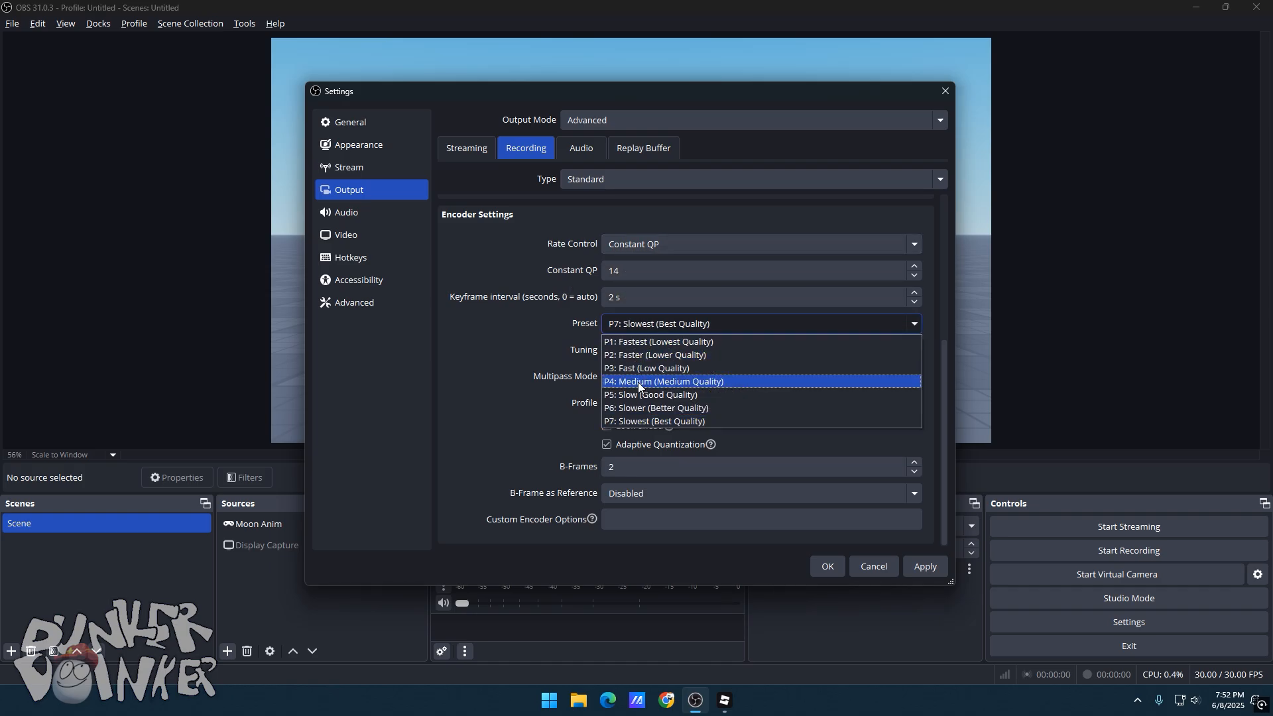
left_click(636, 395)
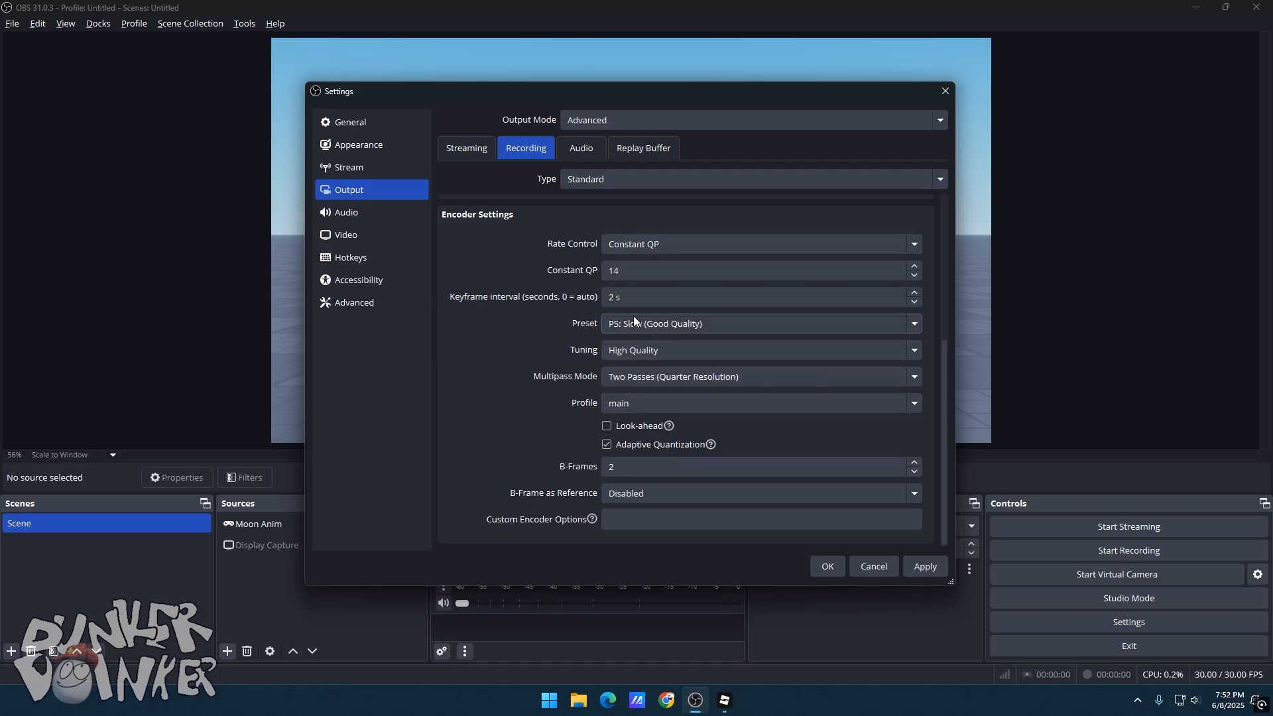
left_click(637, 324)
left_click(643, 422)
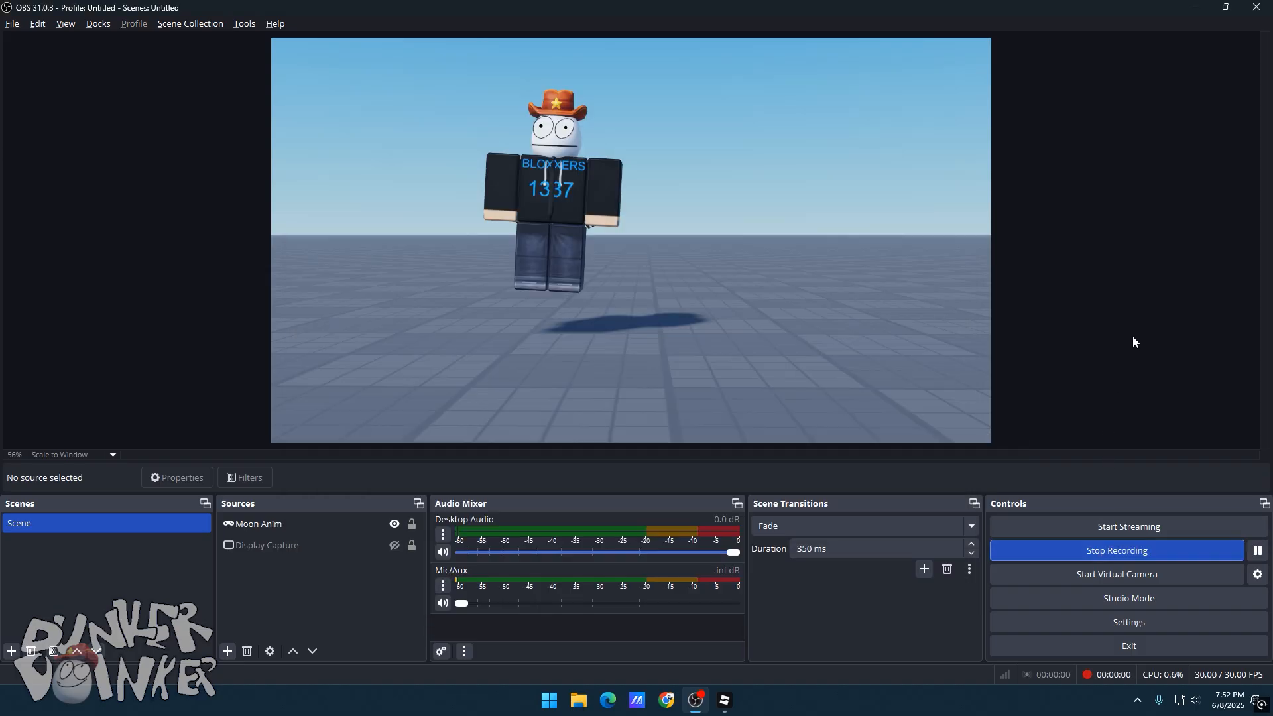
left_click(1196, 7)
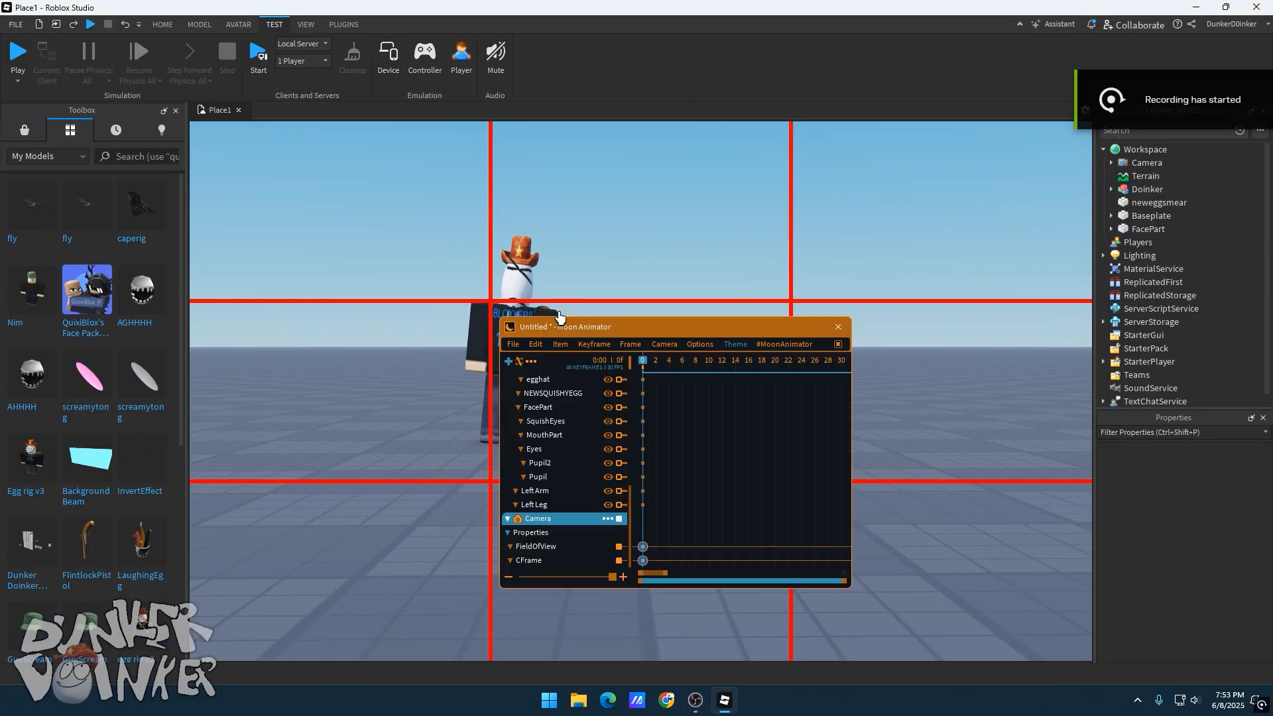
- Play the Moon Animator camera shot, then open Remux Recordings in OBS
key("space")
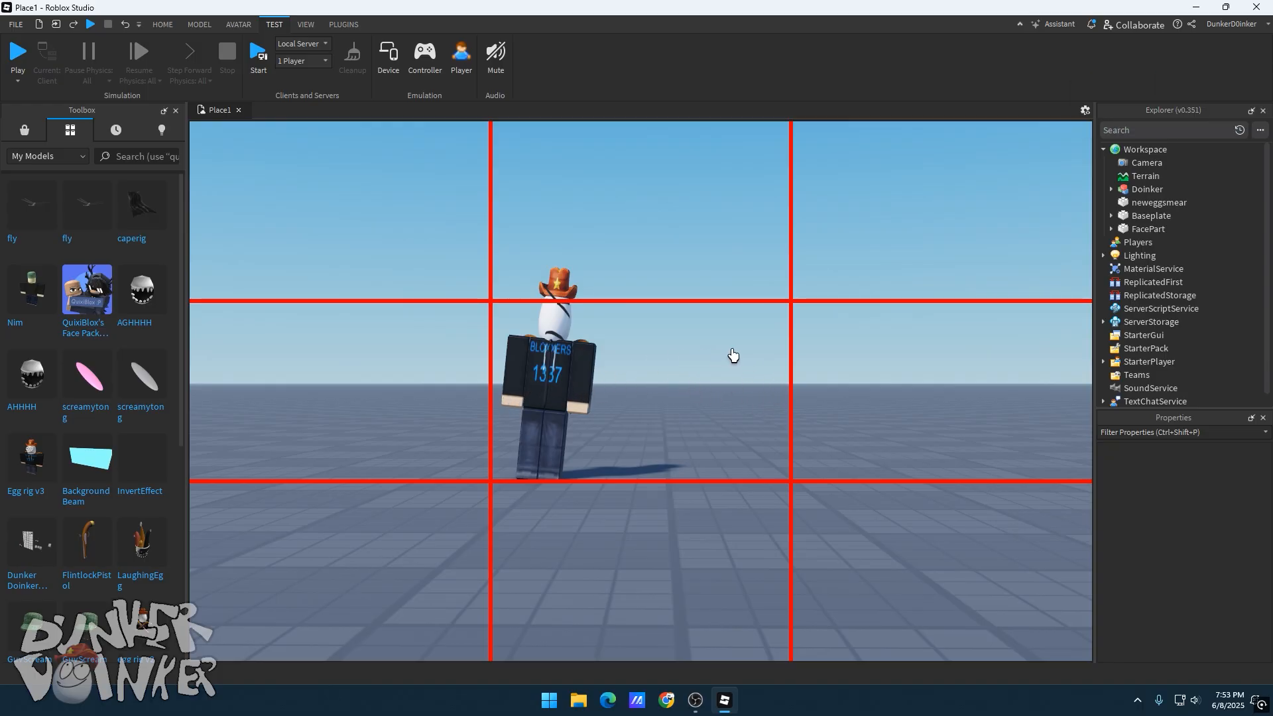
key("alt+Tab")
left_click(15, 19)
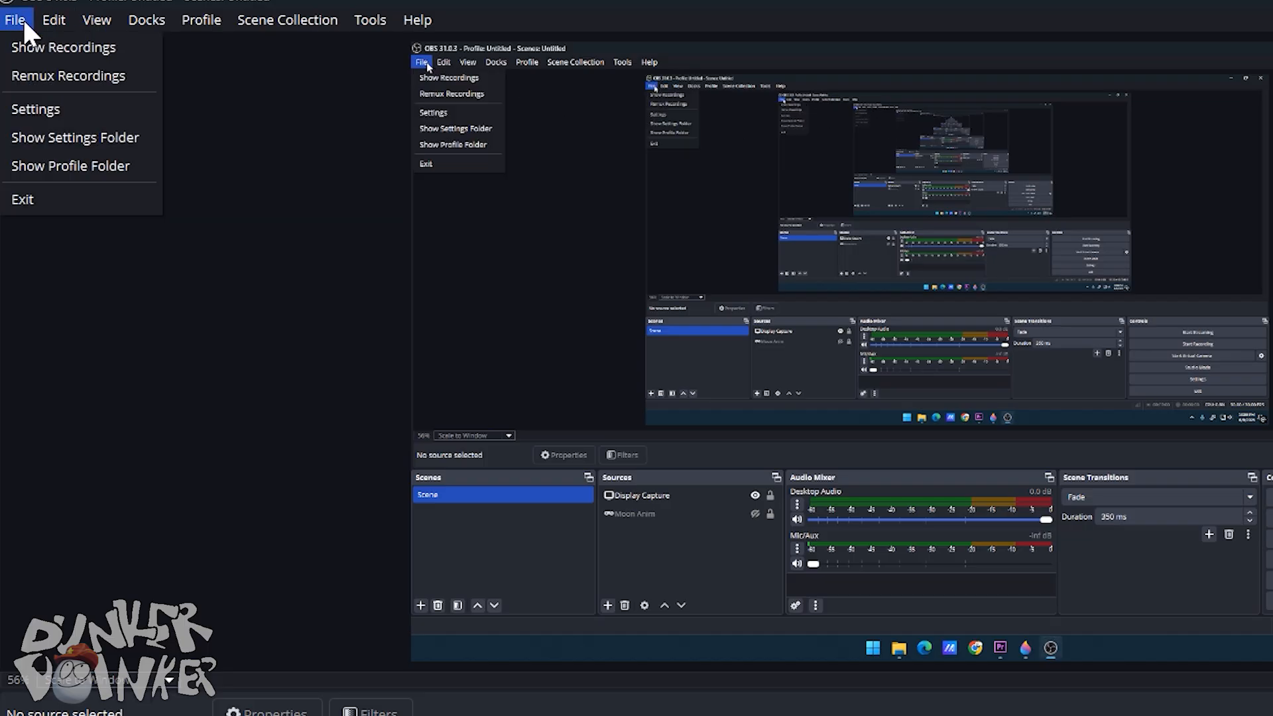
left_click(68, 76)
left_click(959, 386)
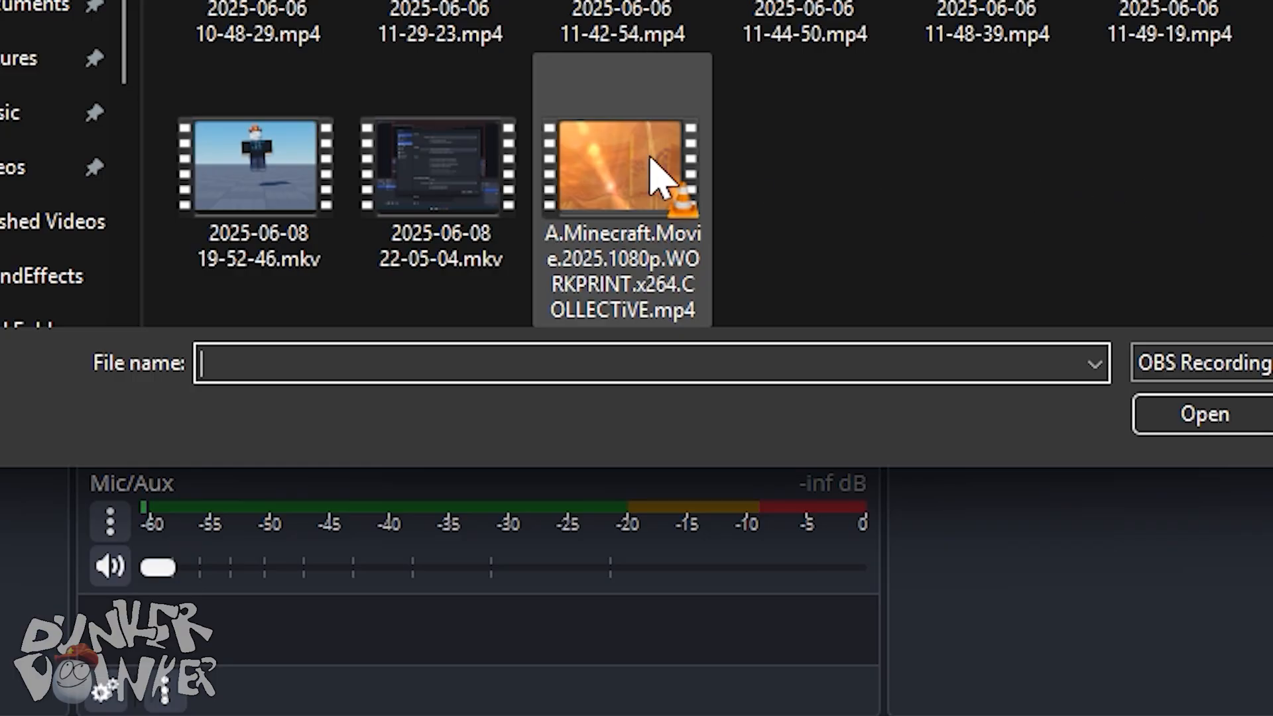
left_click(255, 164)
left_click(1205, 414)
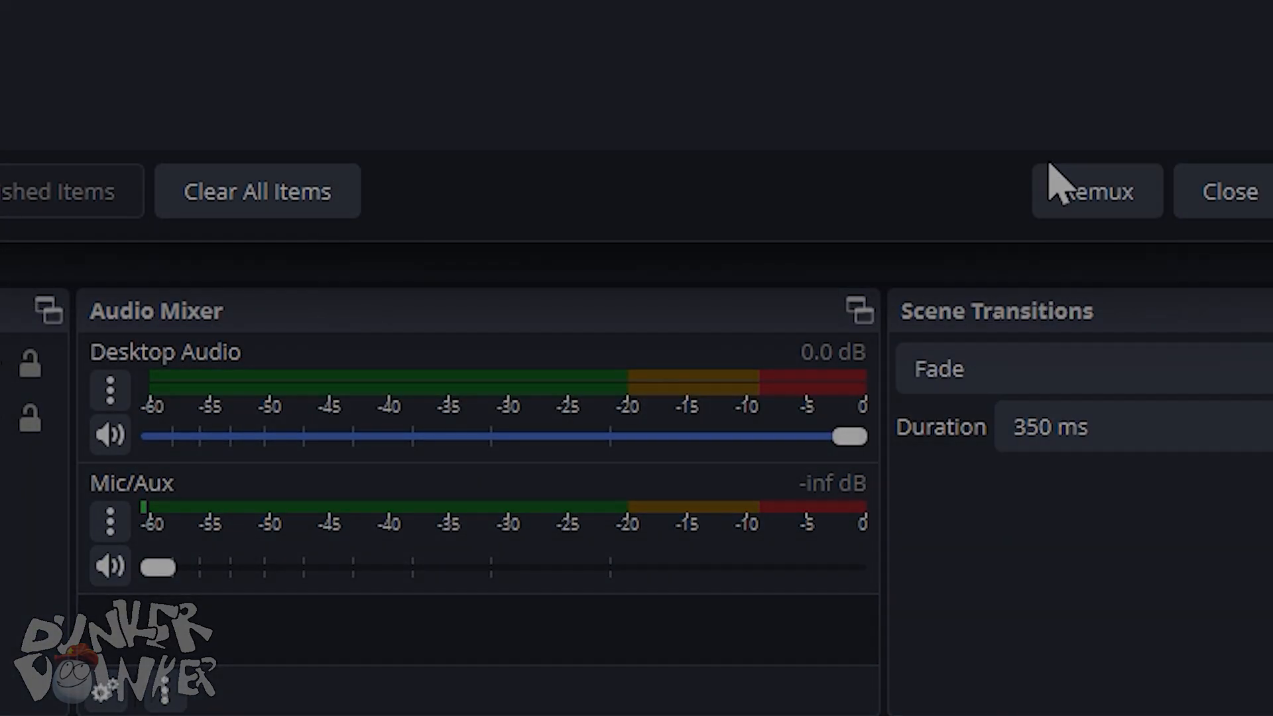